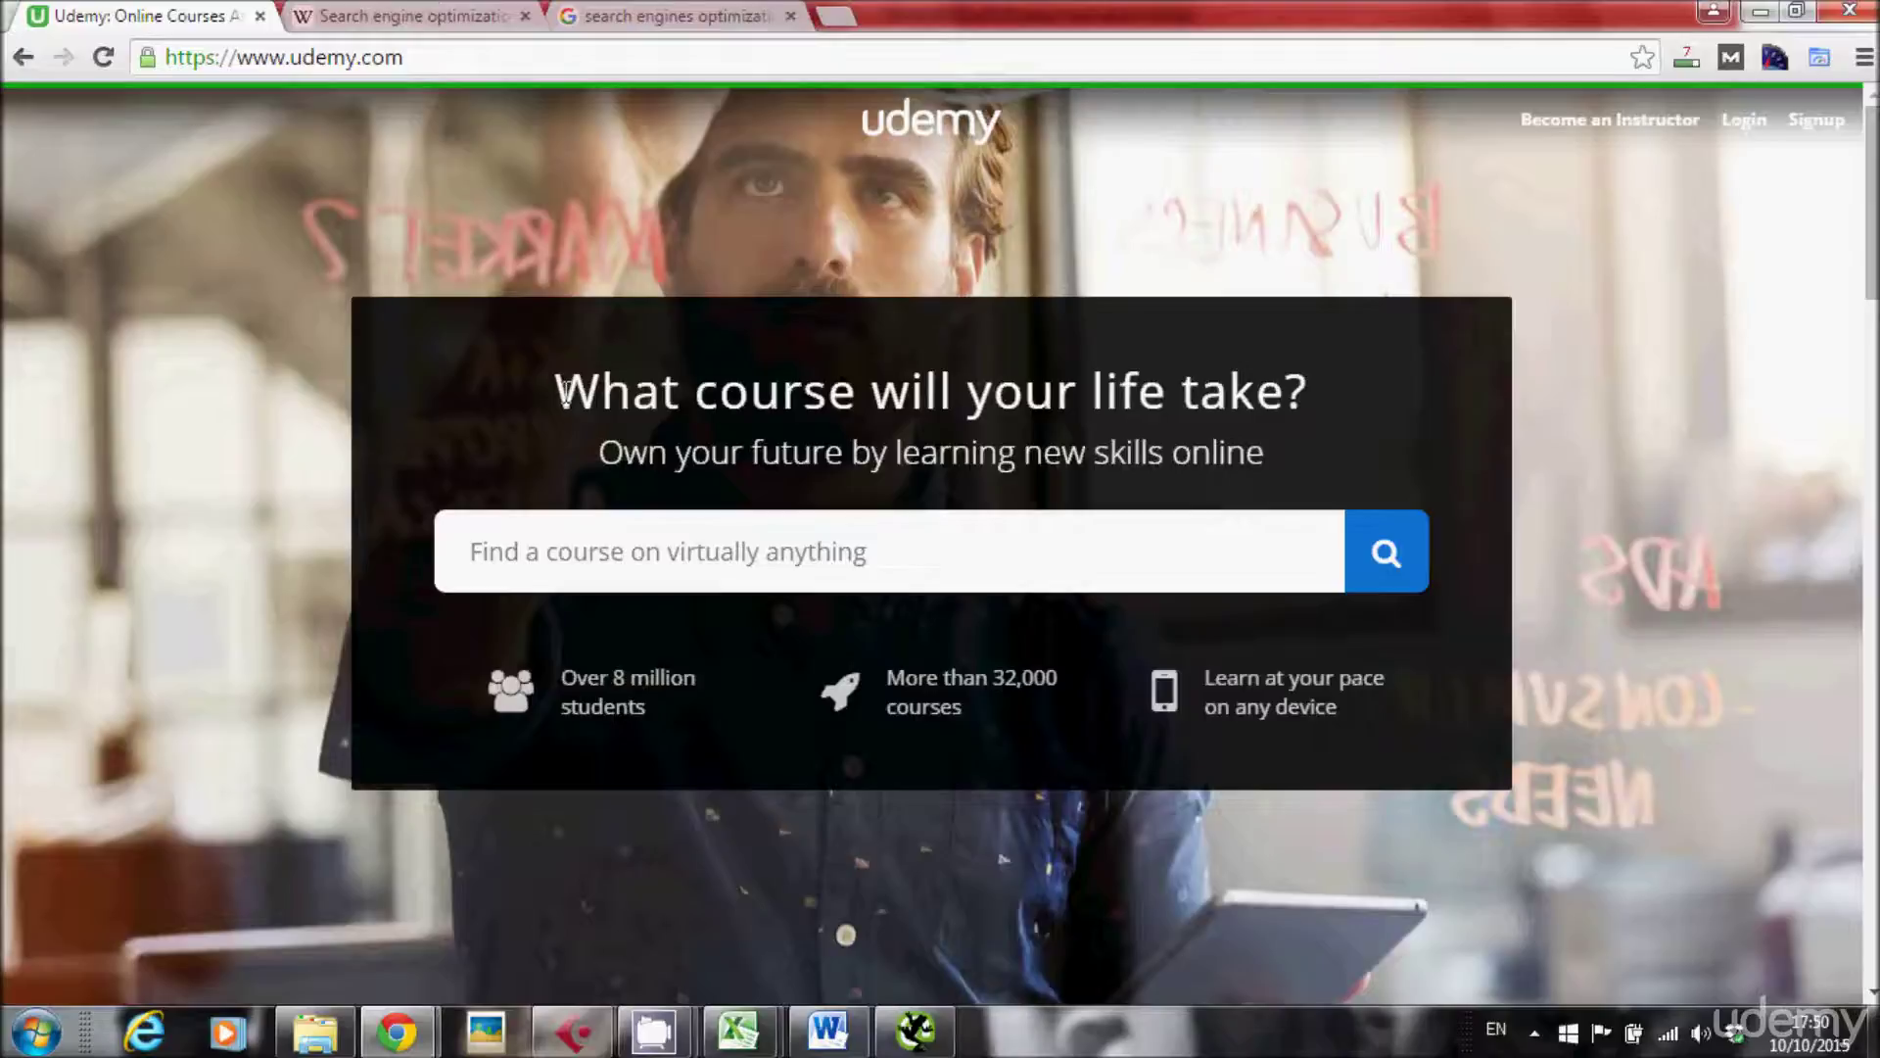
# Highlight the Udemy headline "What course will your life take?"
pyautogui.moveTo(565, 392); pyautogui.dragTo(1300, 401)
# Inspect the Udemy headline in DevTools, revealing it as an h1 element with class "heading"
pyautogui.click(1300, 401)
pyautogui.rightClick(908, 395)
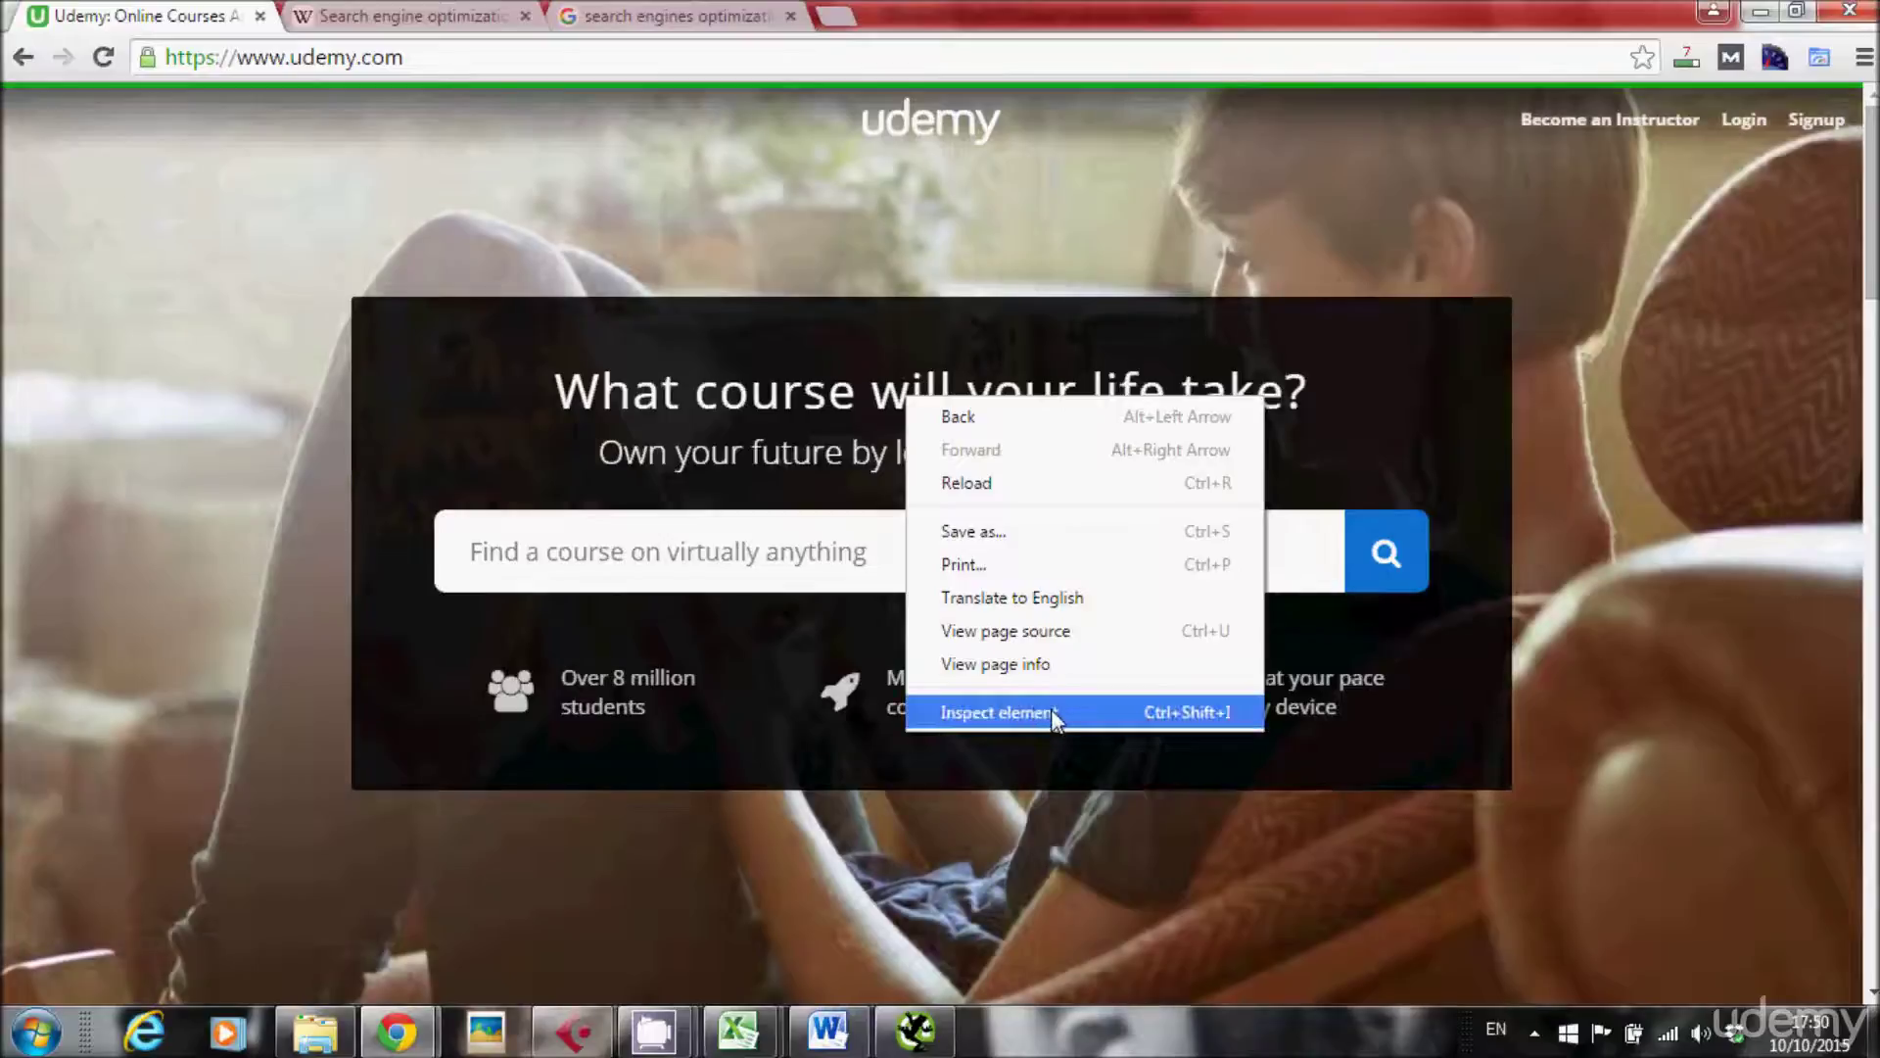
pyautogui.click(1055, 716)
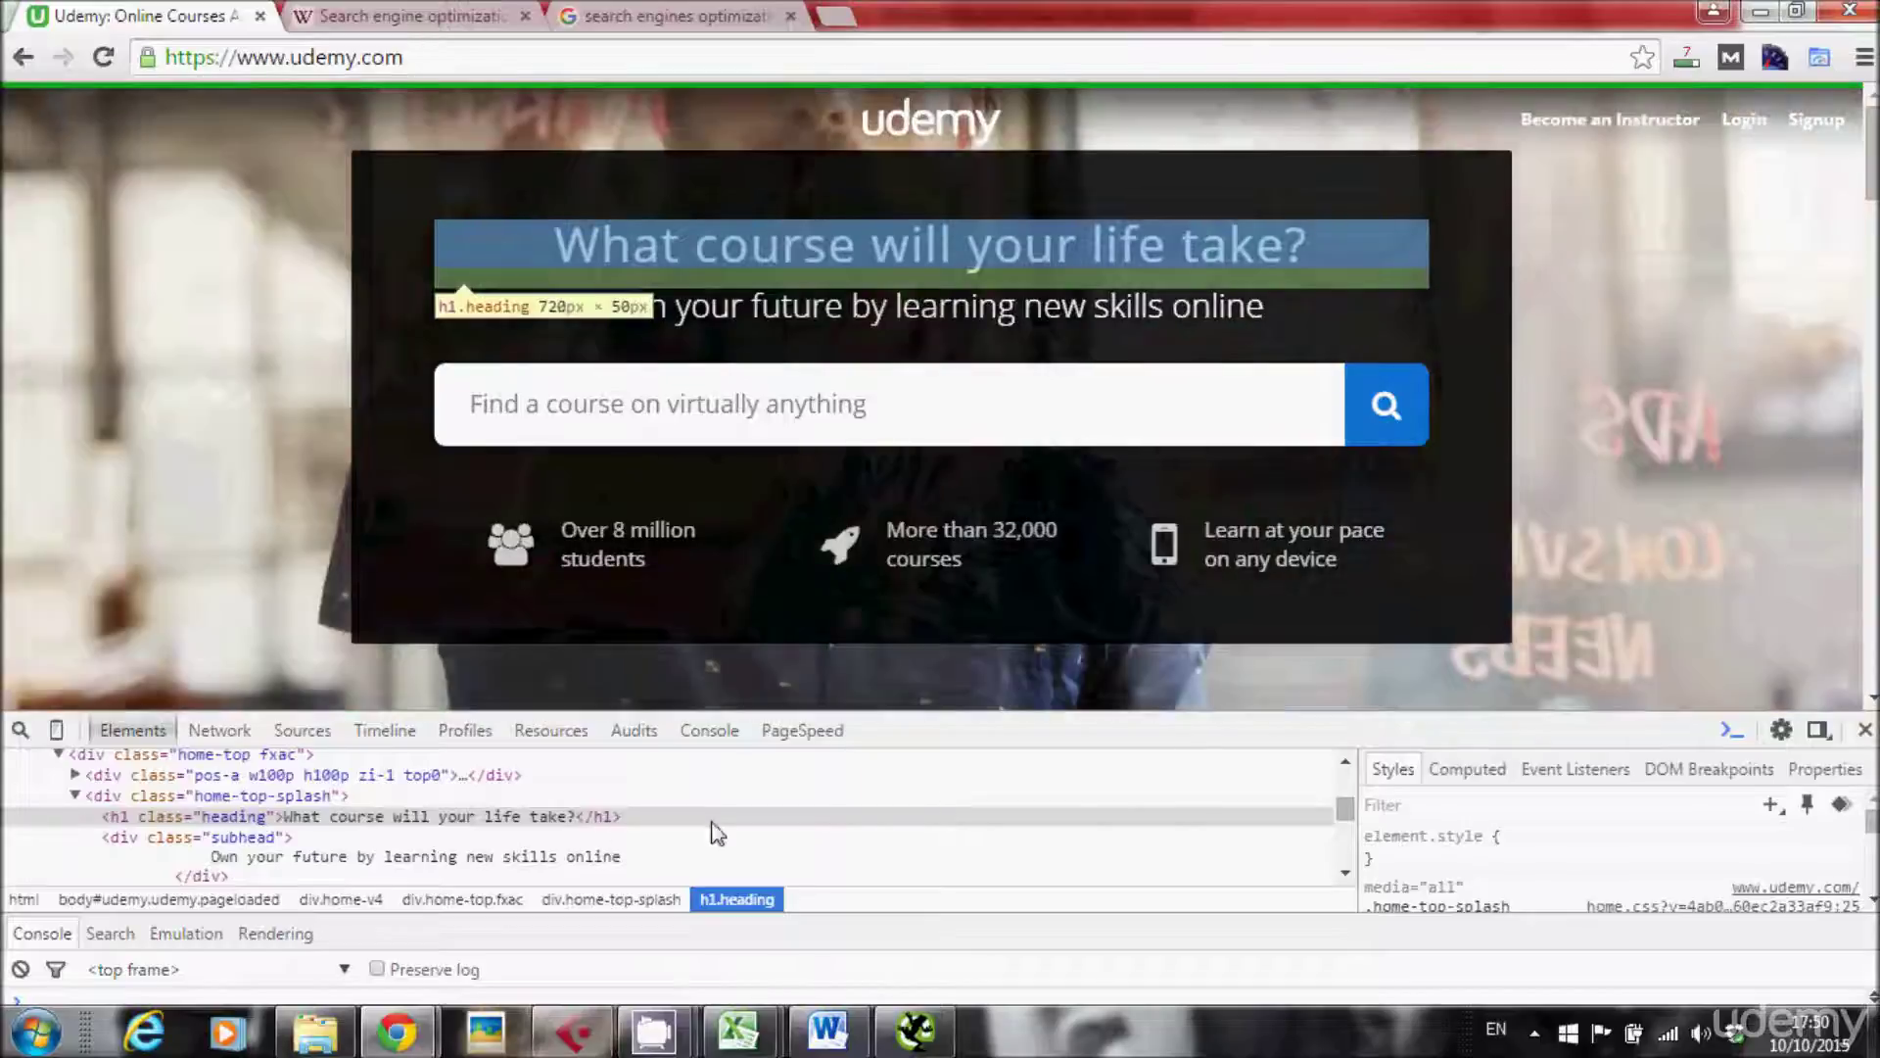
pyautogui.click(662, 817)
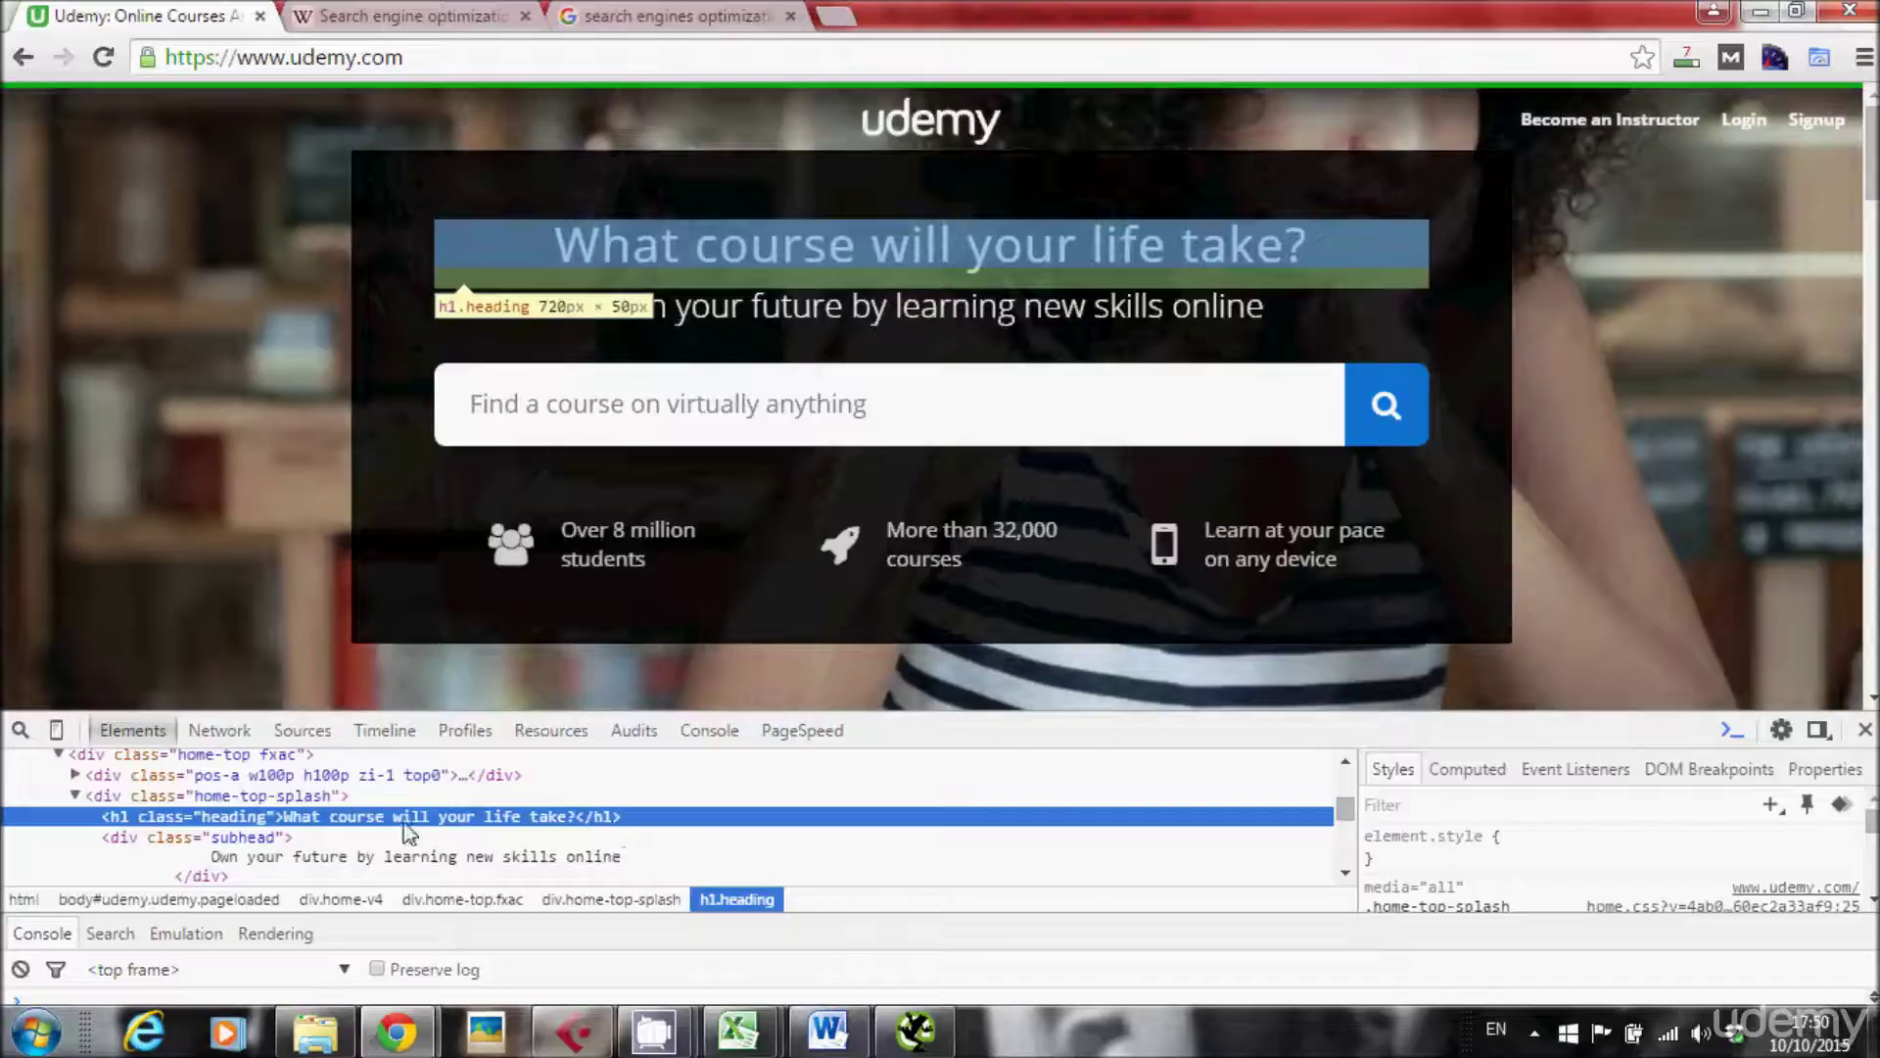
pyautogui.doubleClick(335, 819)
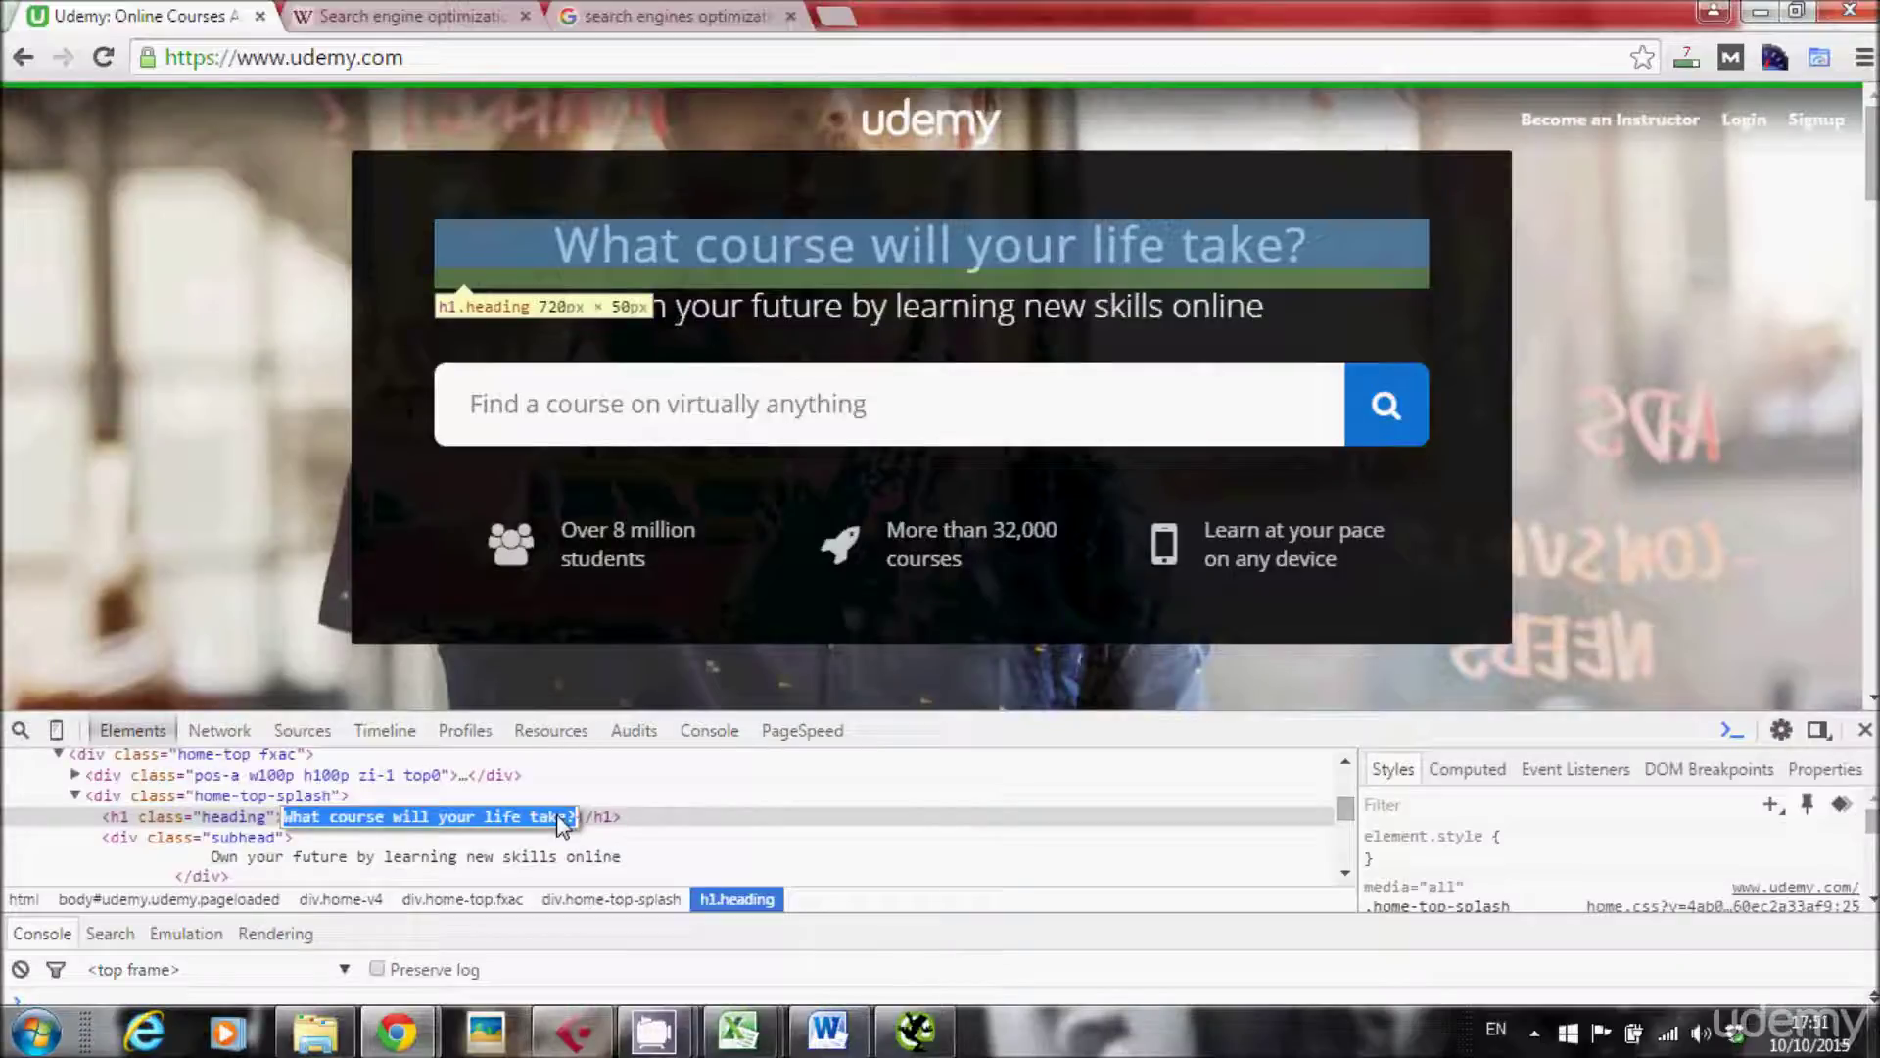
pyautogui.click(316, 825)
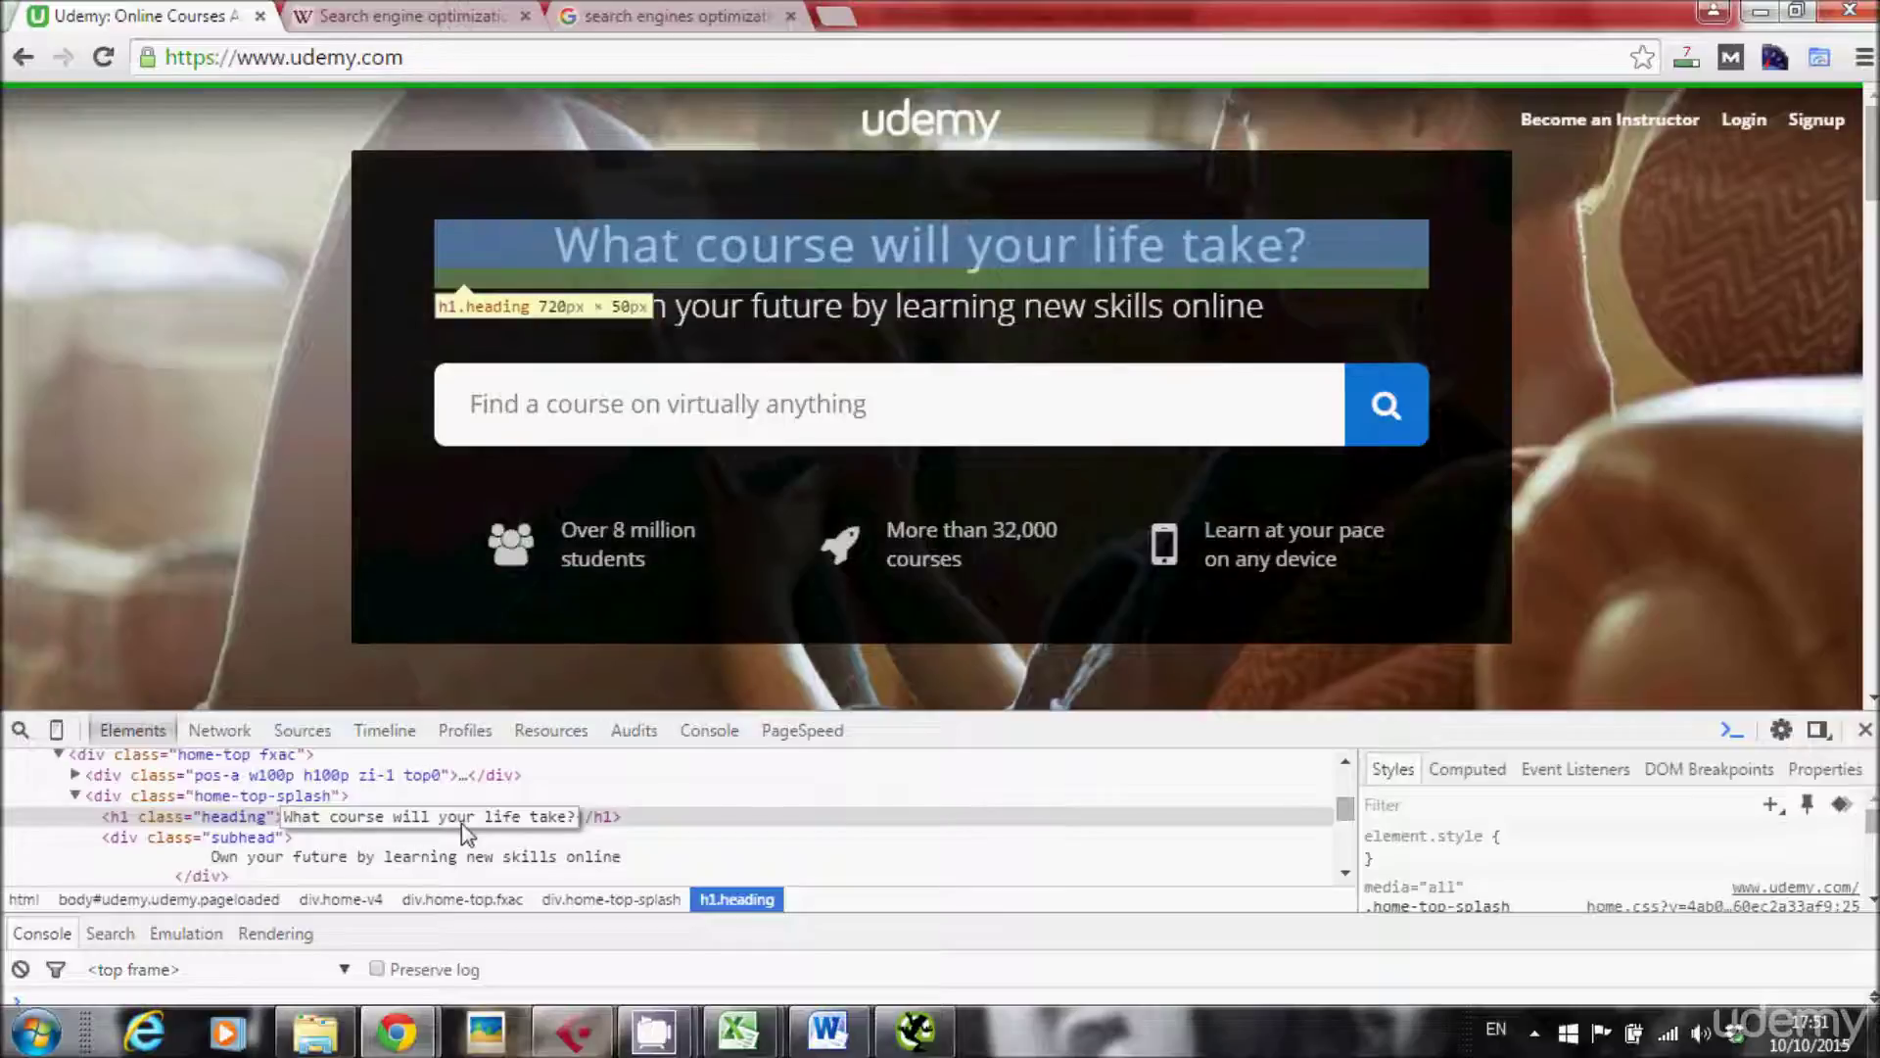
pyautogui.press('Return')
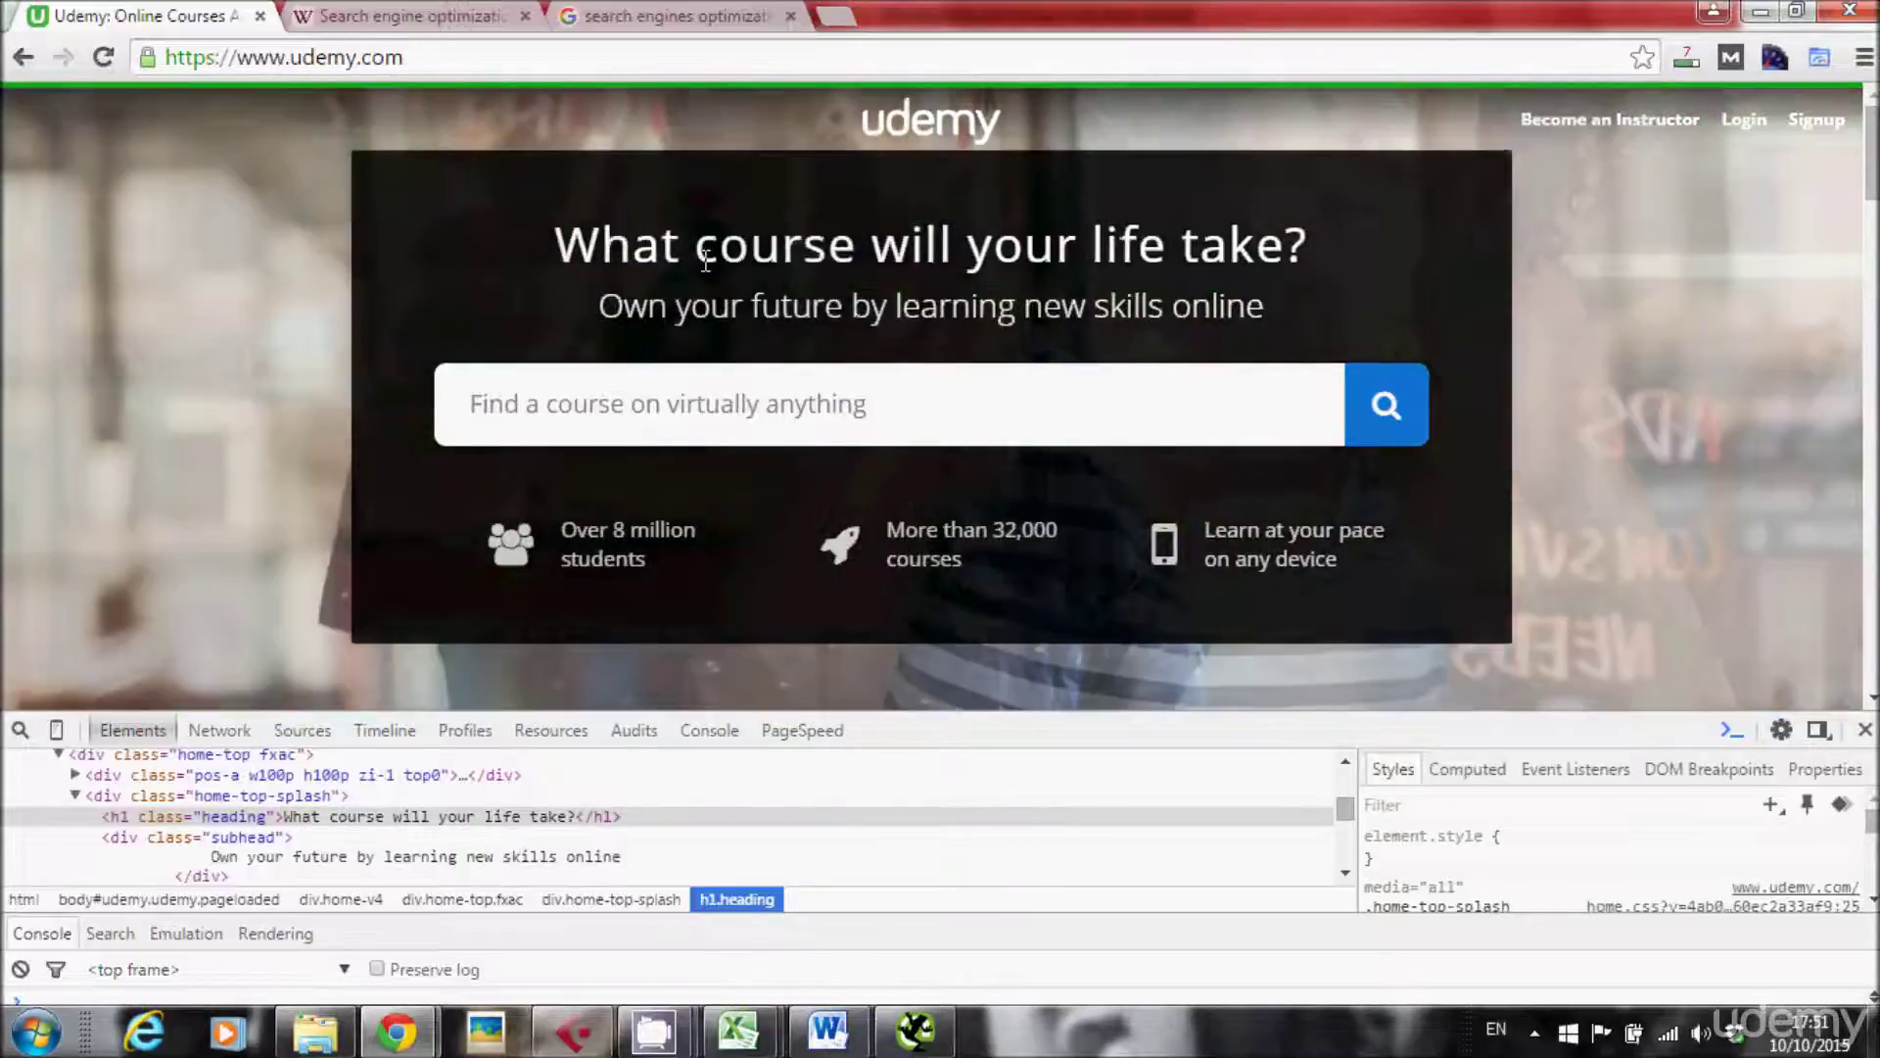
# Inspect the Wikipedia "Search engine optimization" title as the h1 firstHeading element, then close DevTools
pyautogui.click(402, 18)
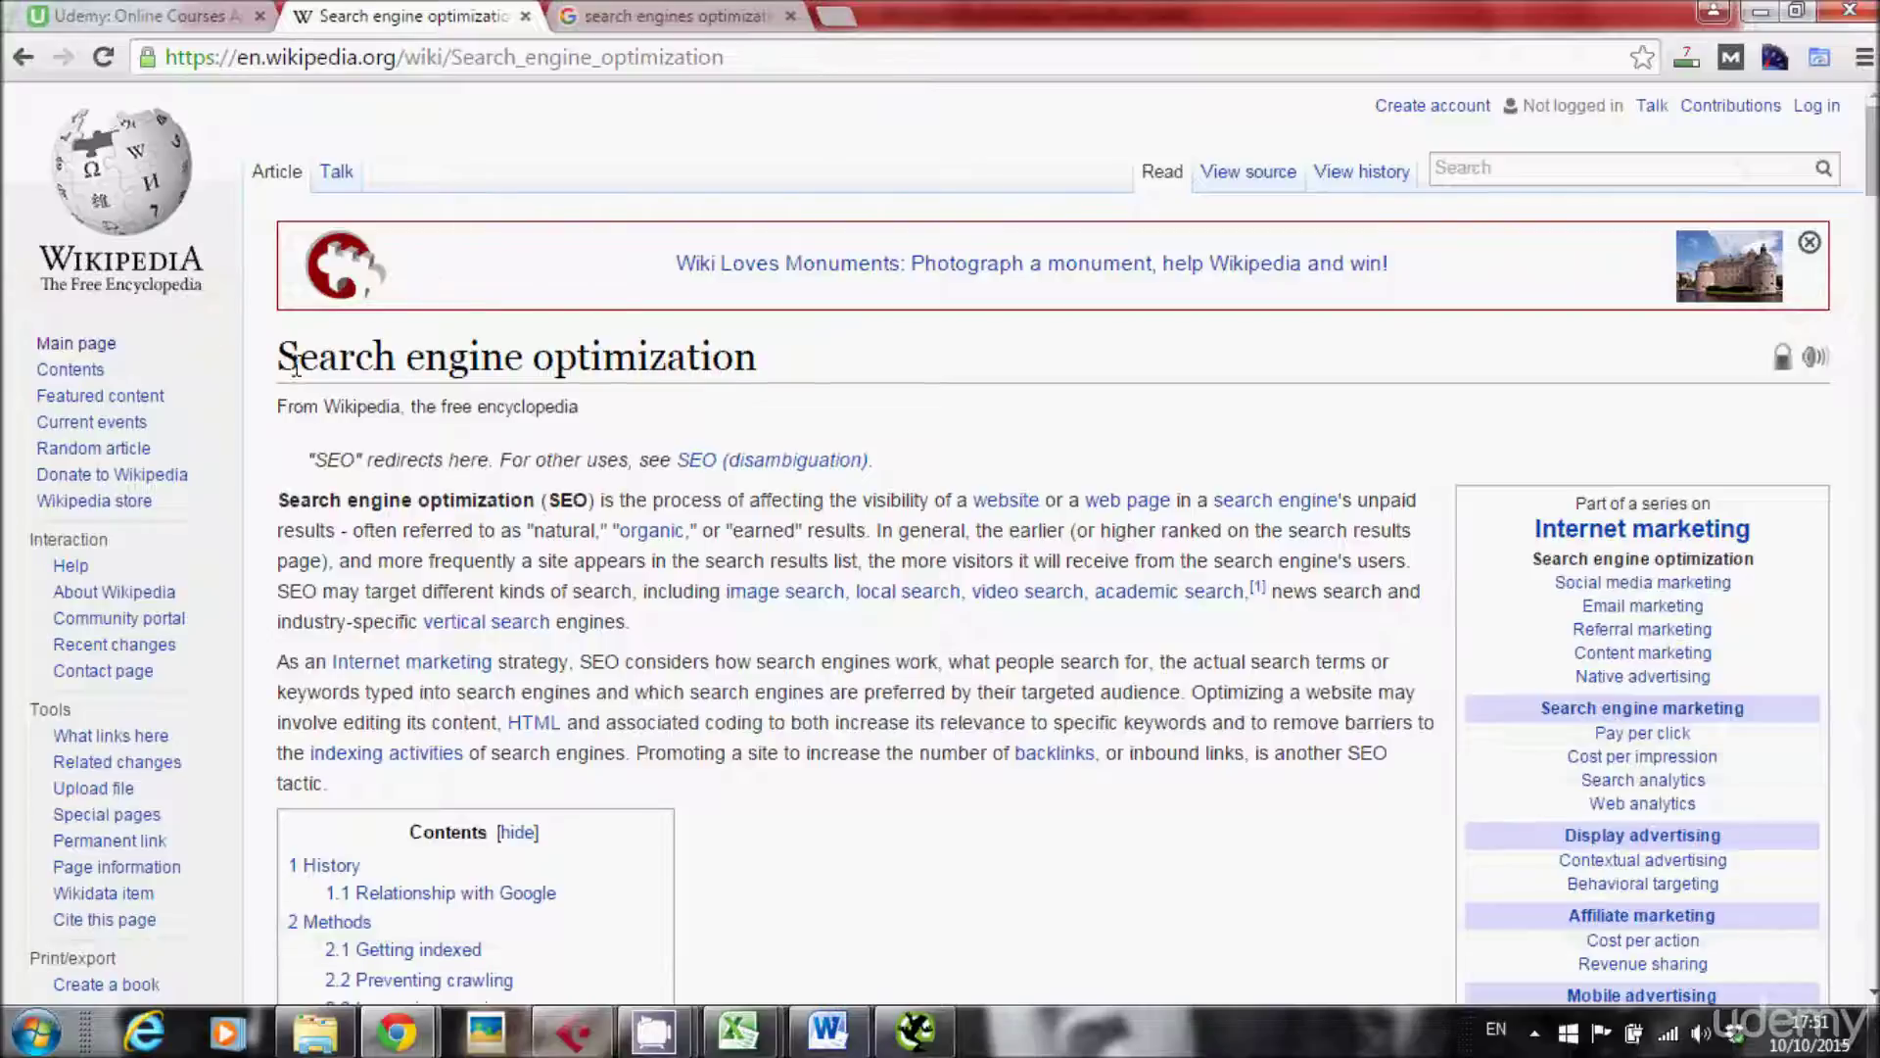
pyautogui.moveTo(289, 364); pyautogui.dragTo(756, 358)
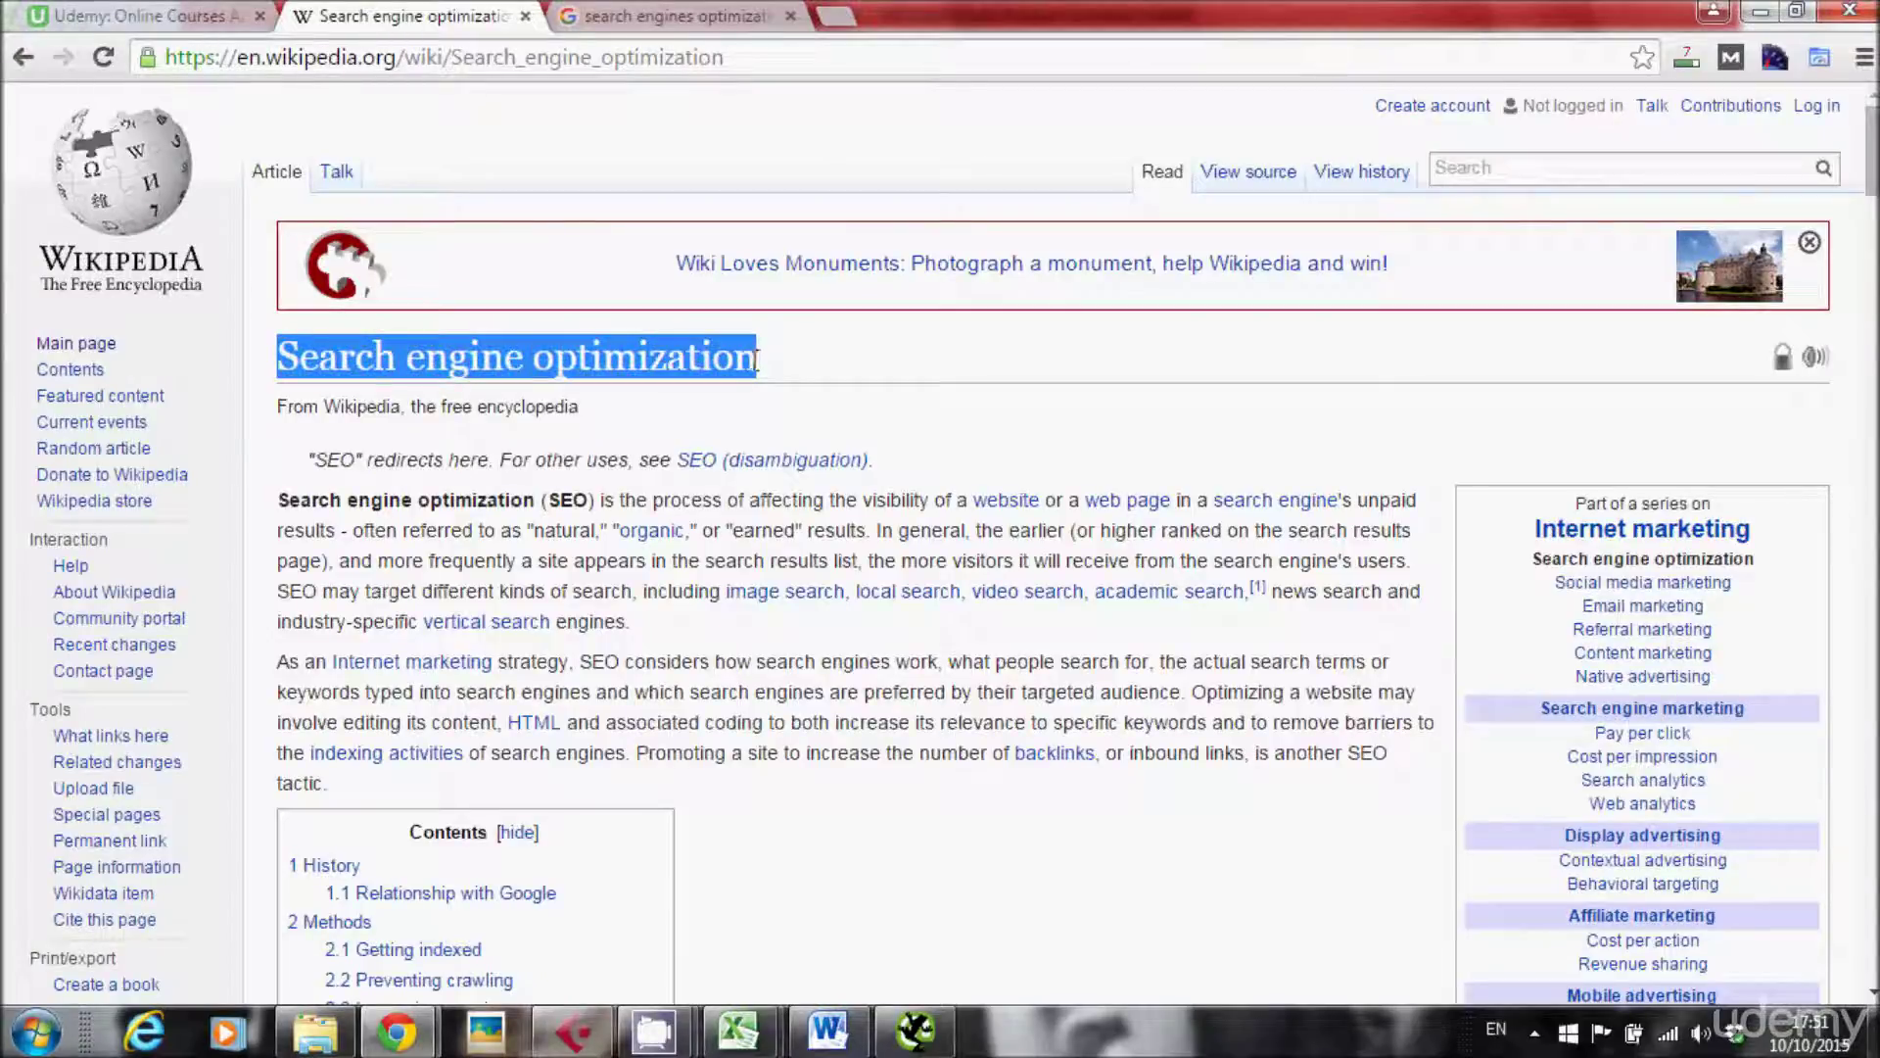
pyautogui.click(756, 359)
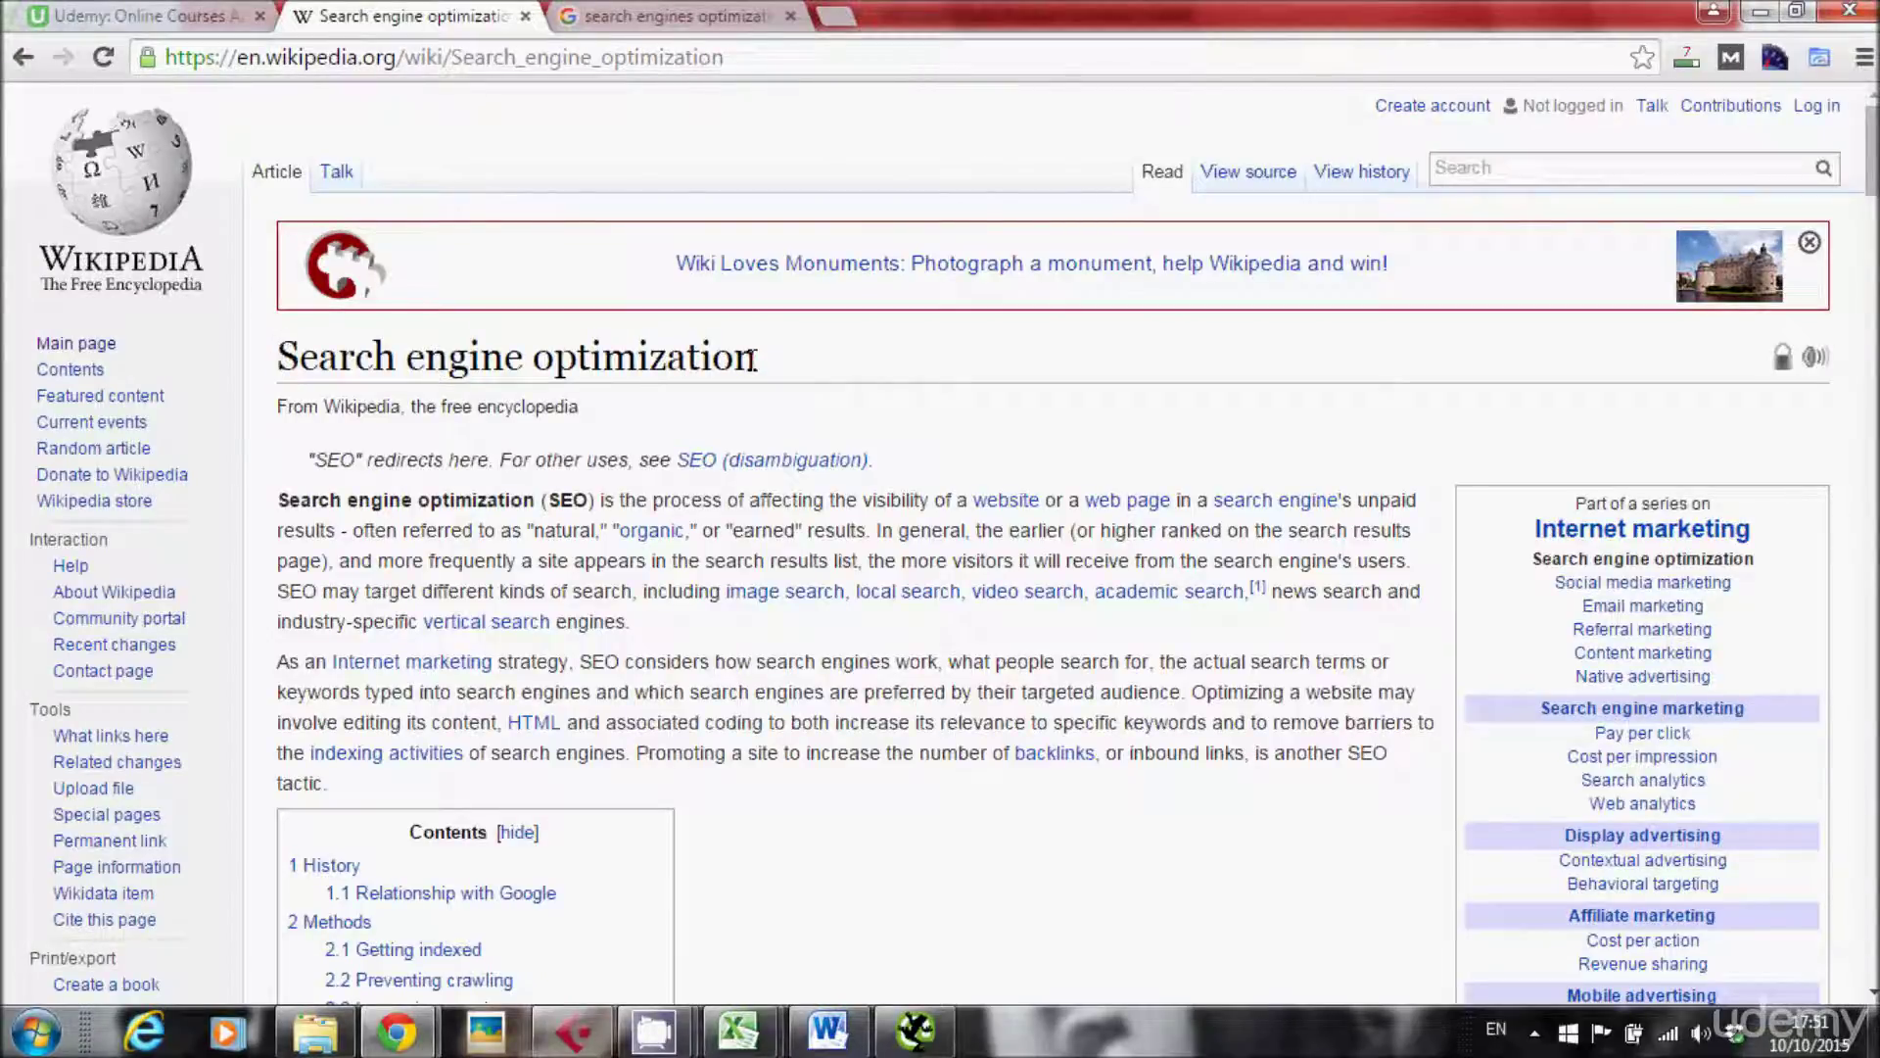
pyautogui.rightClick(478, 358)
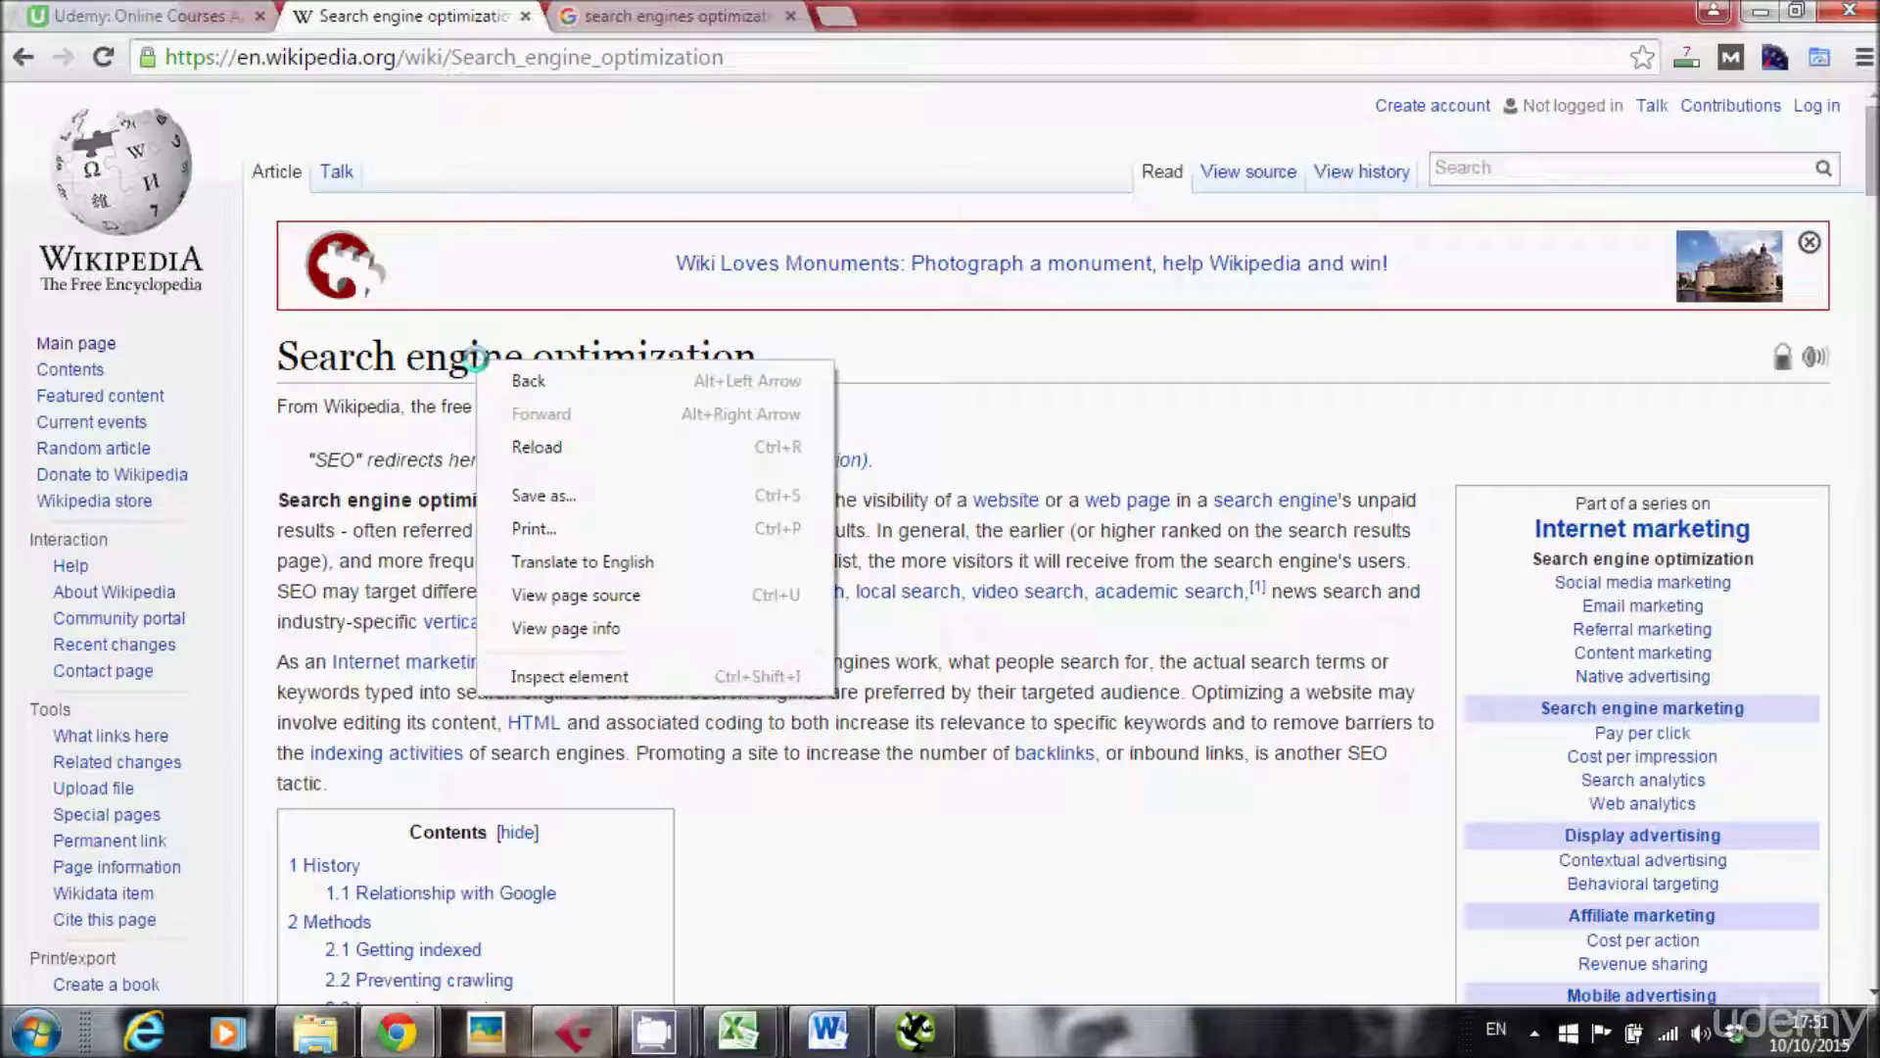
pyautogui.click(650, 674)
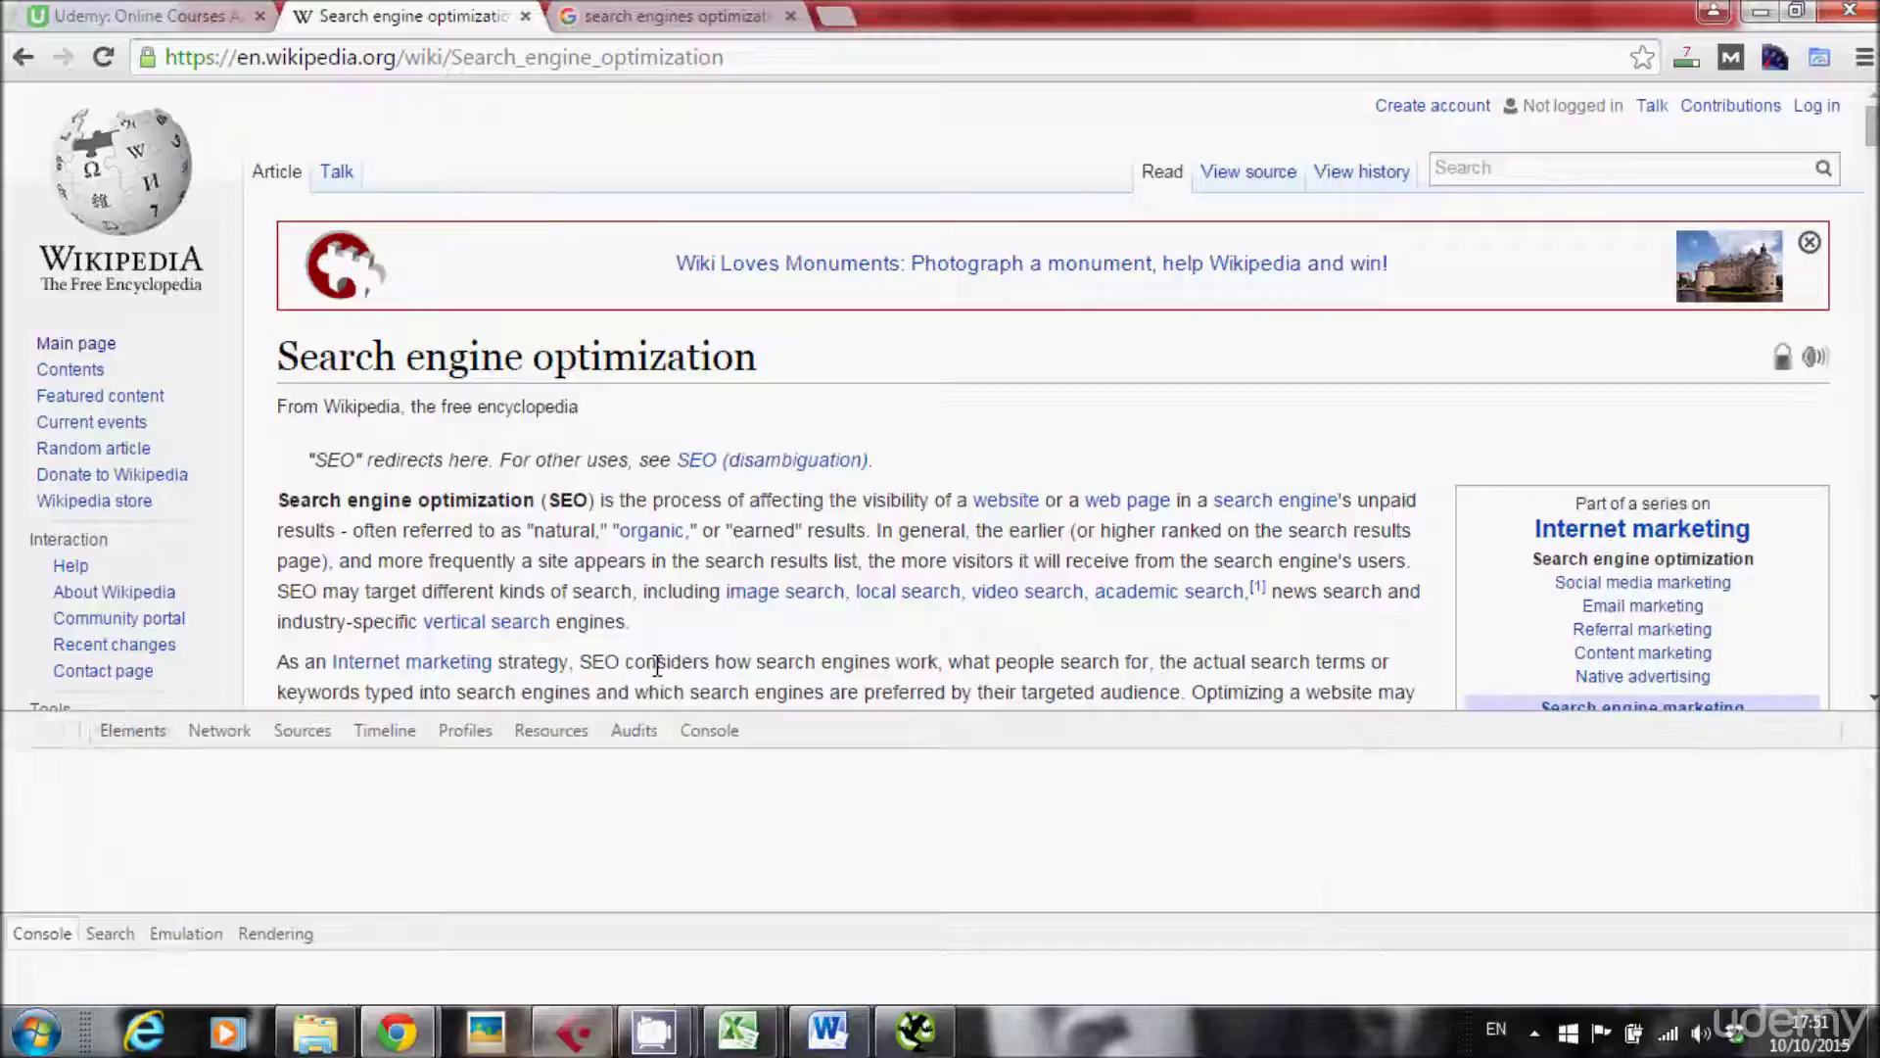
pyautogui.click(734, 821)
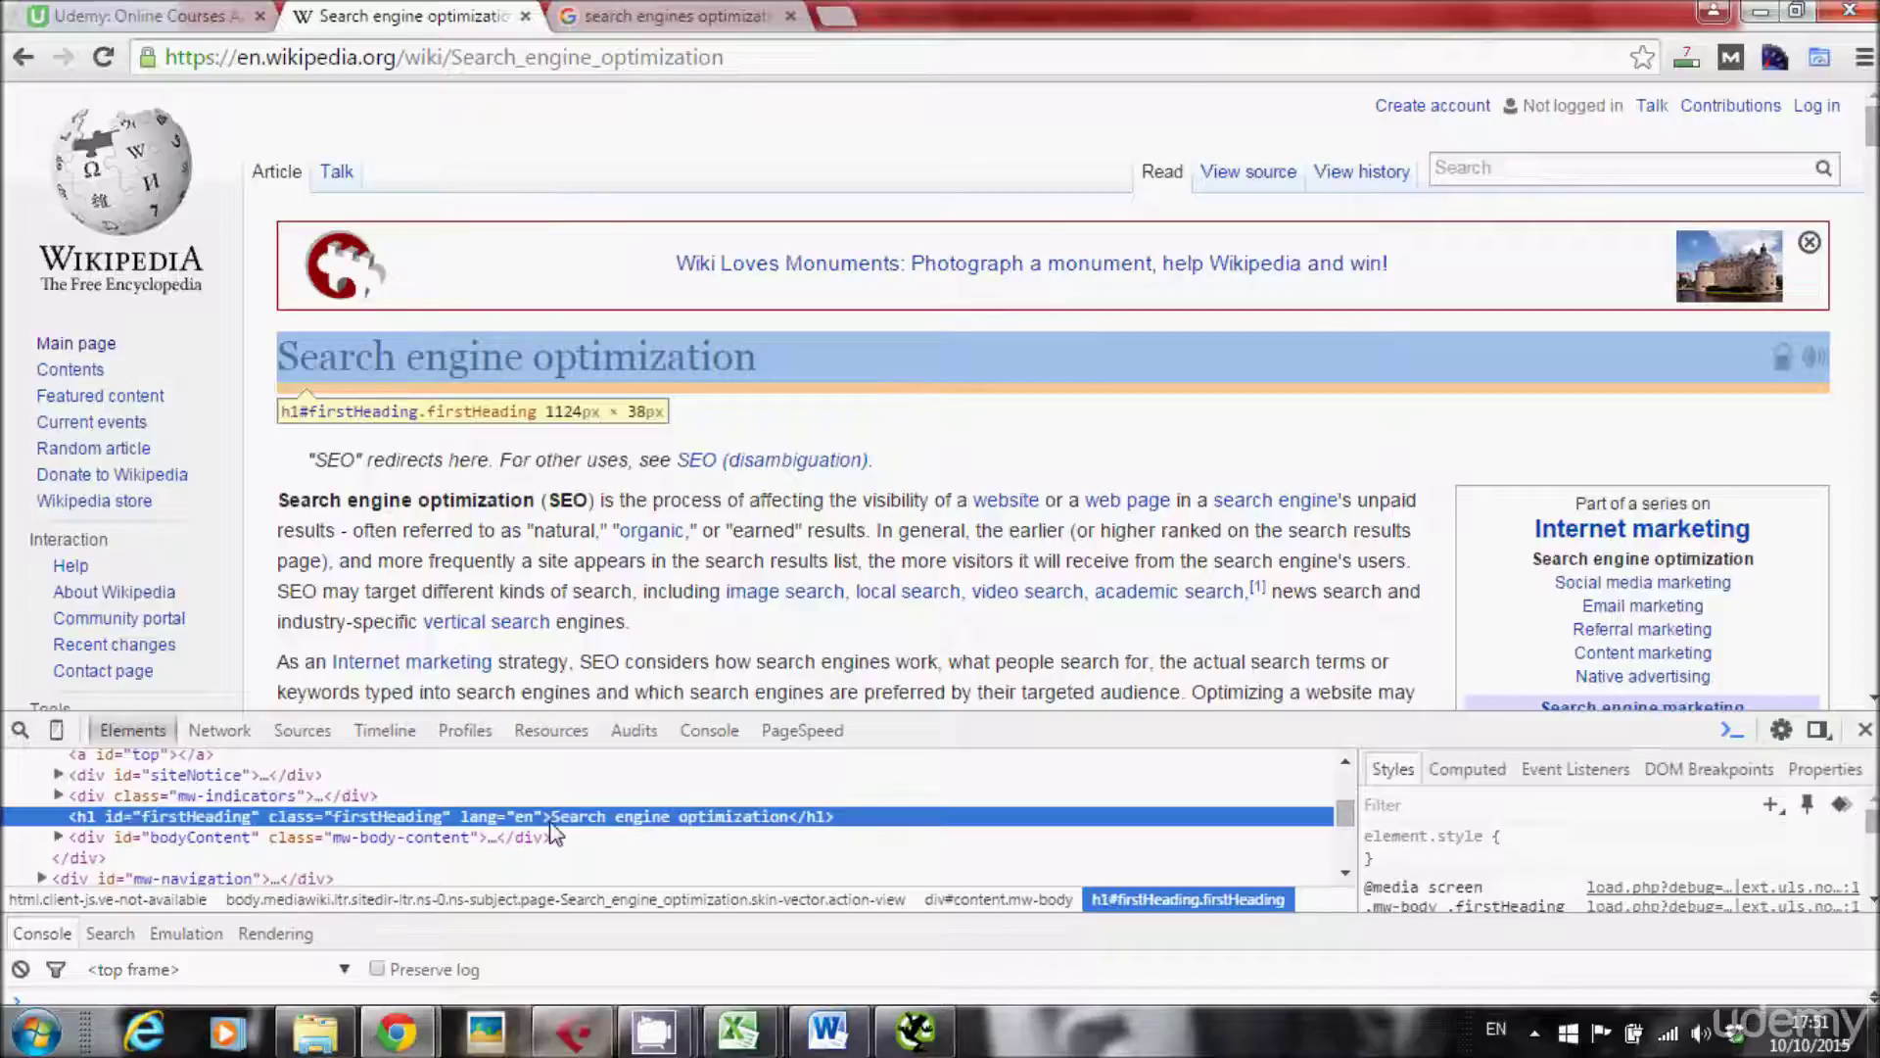
pyautogui.doubleClick(597, 821)
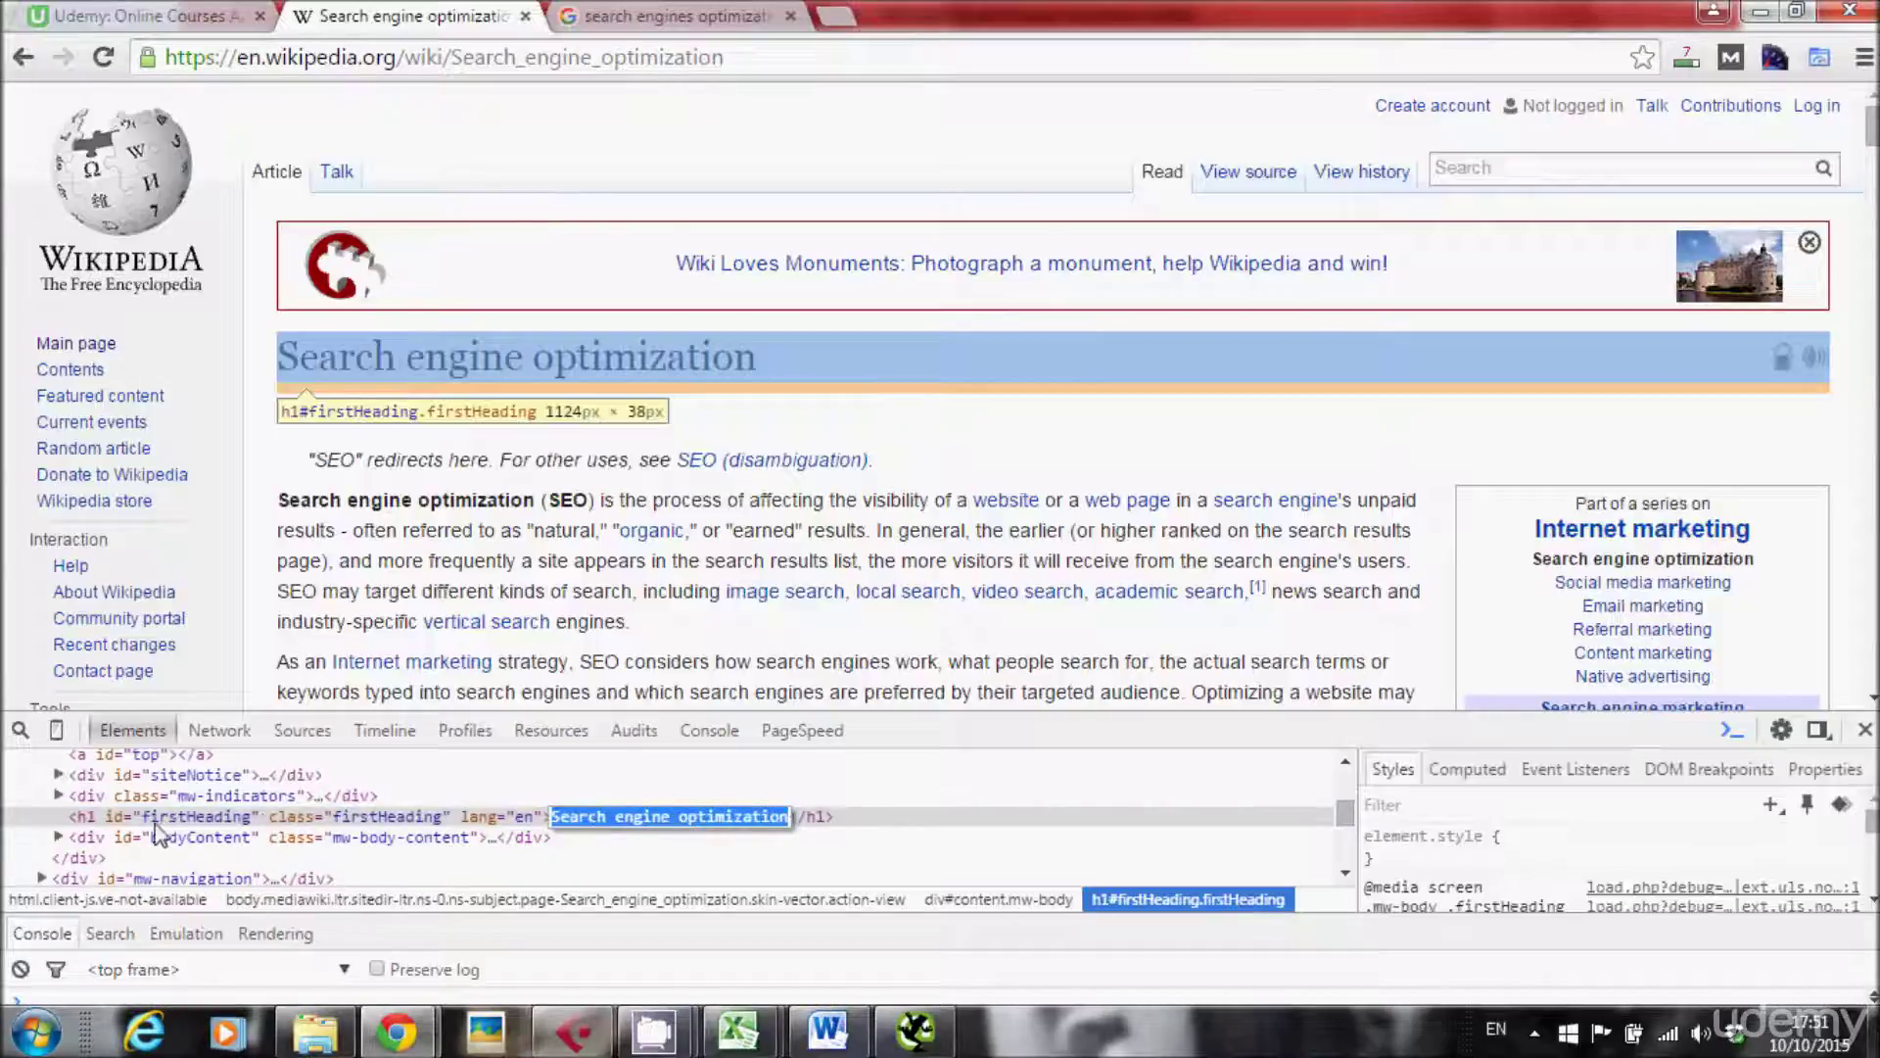
pyautogui.click(86, 827)
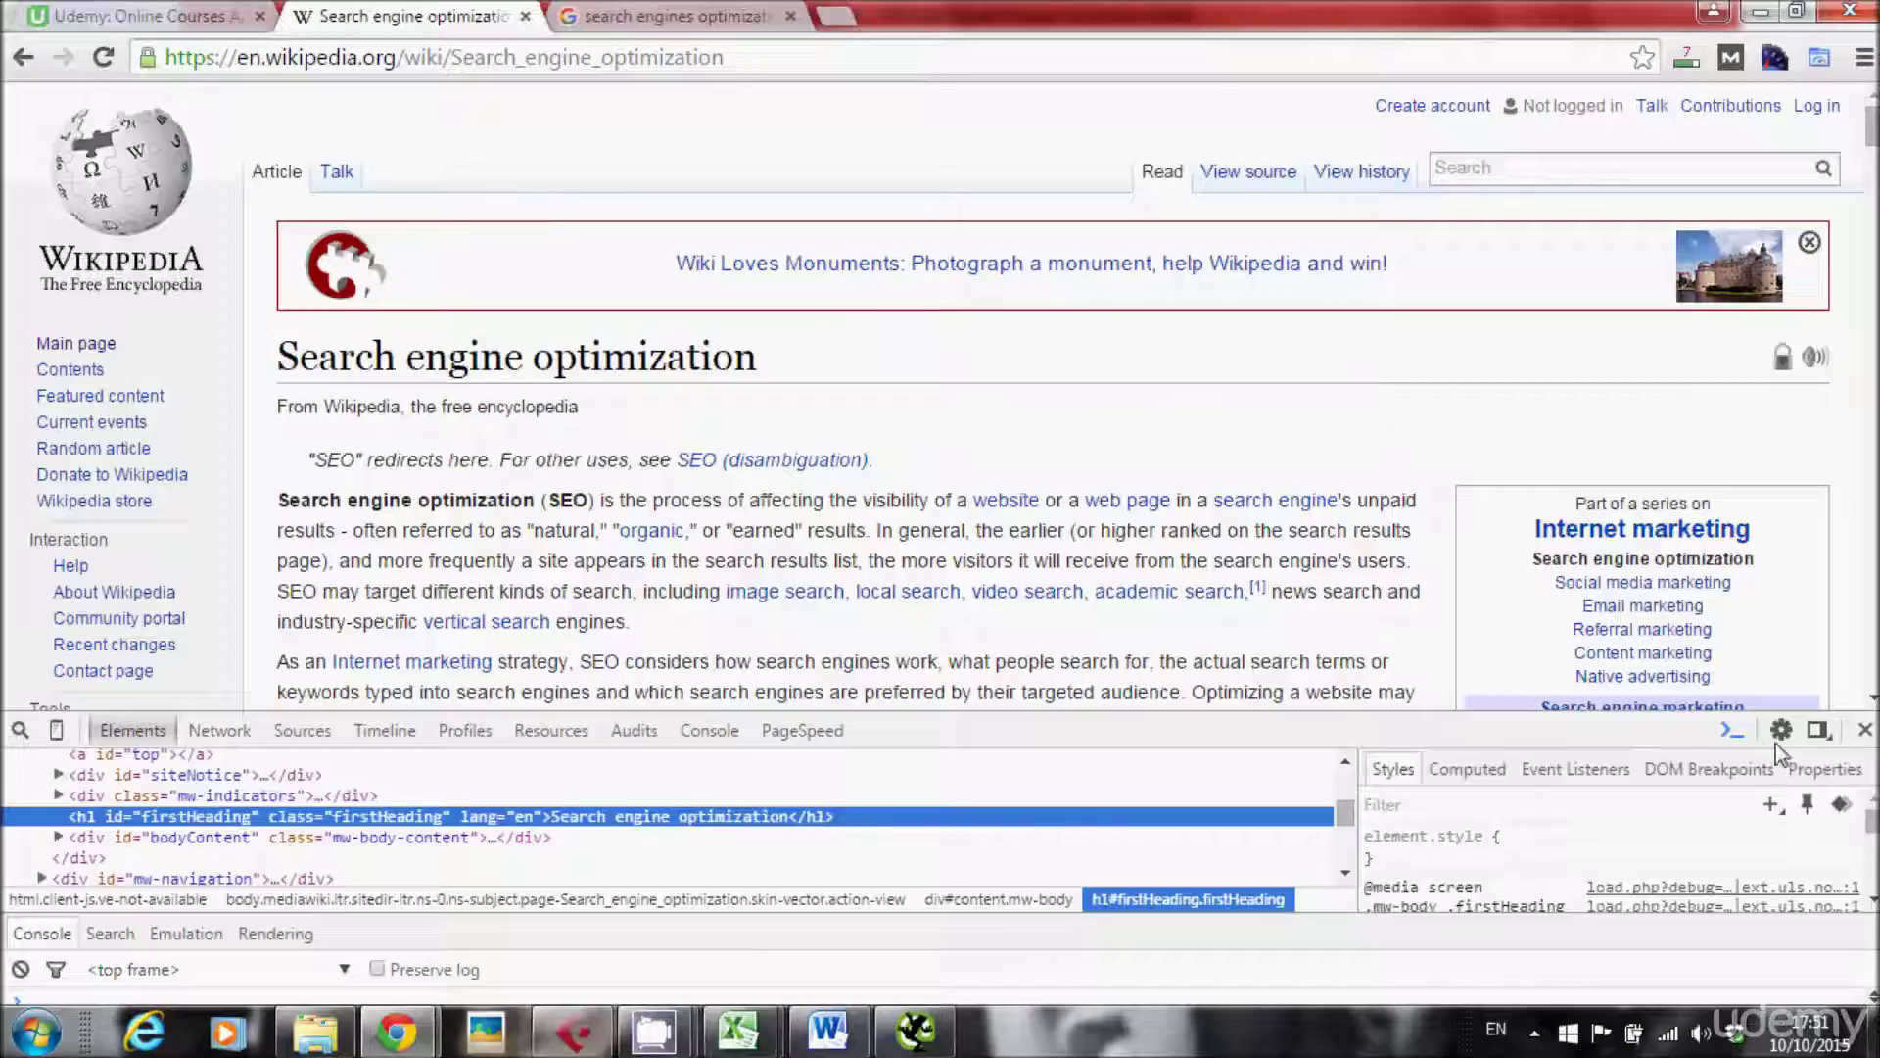
pyautogui.click(1864, 731)
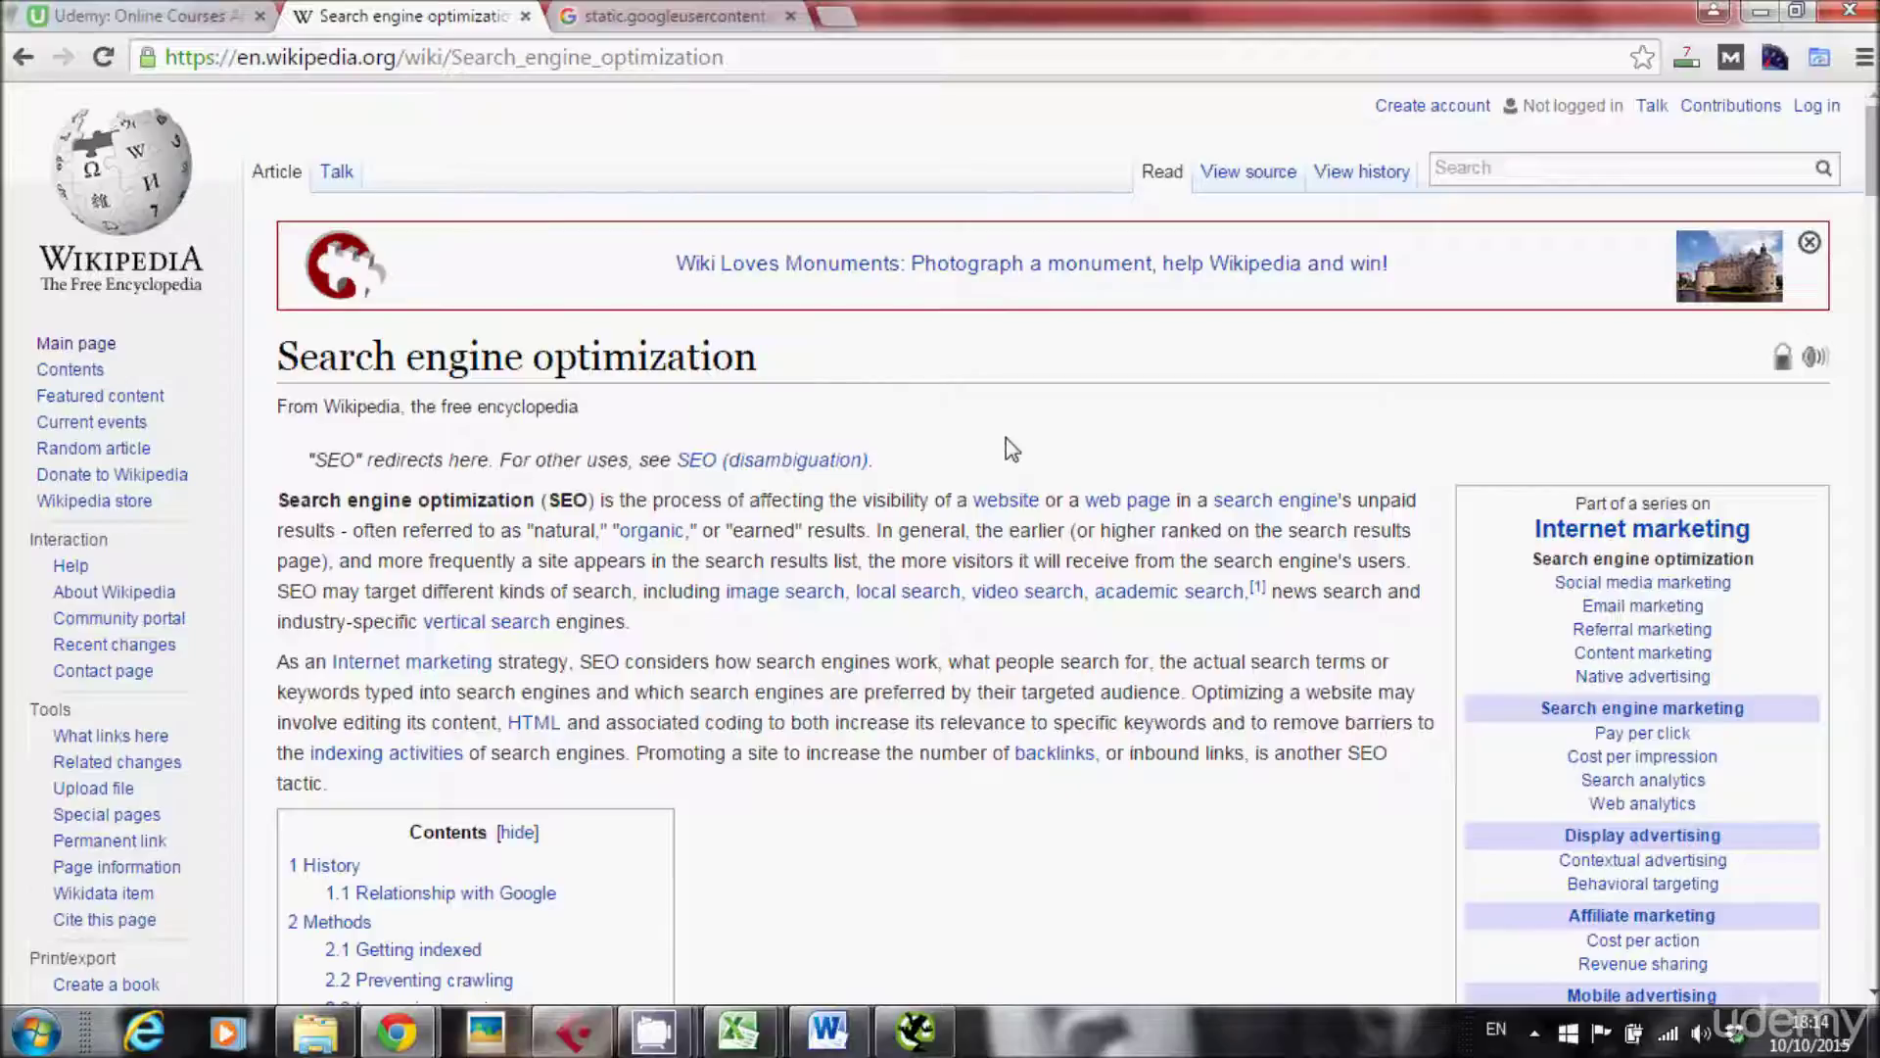
# View the article's page source and search it for "<h1"
pyautogui.rightClick(1009, 426)
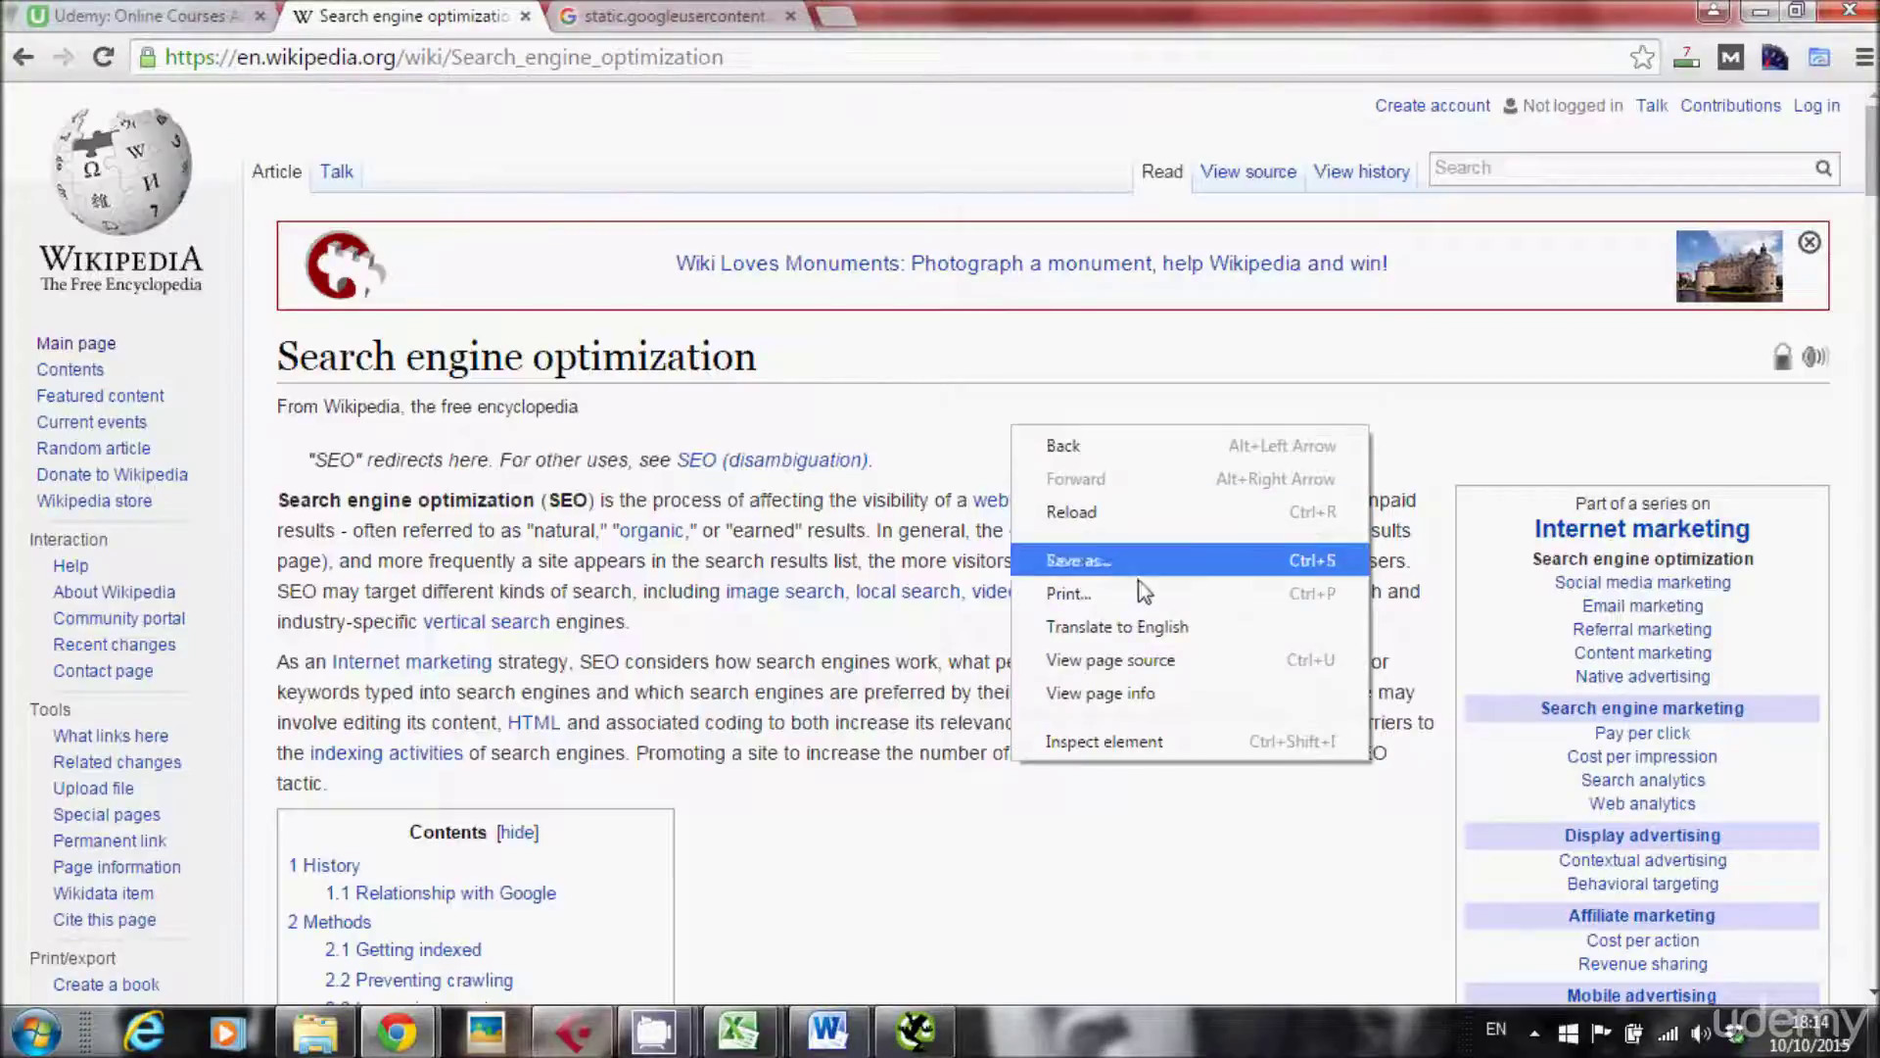
pyautogui.click(1155, 659)
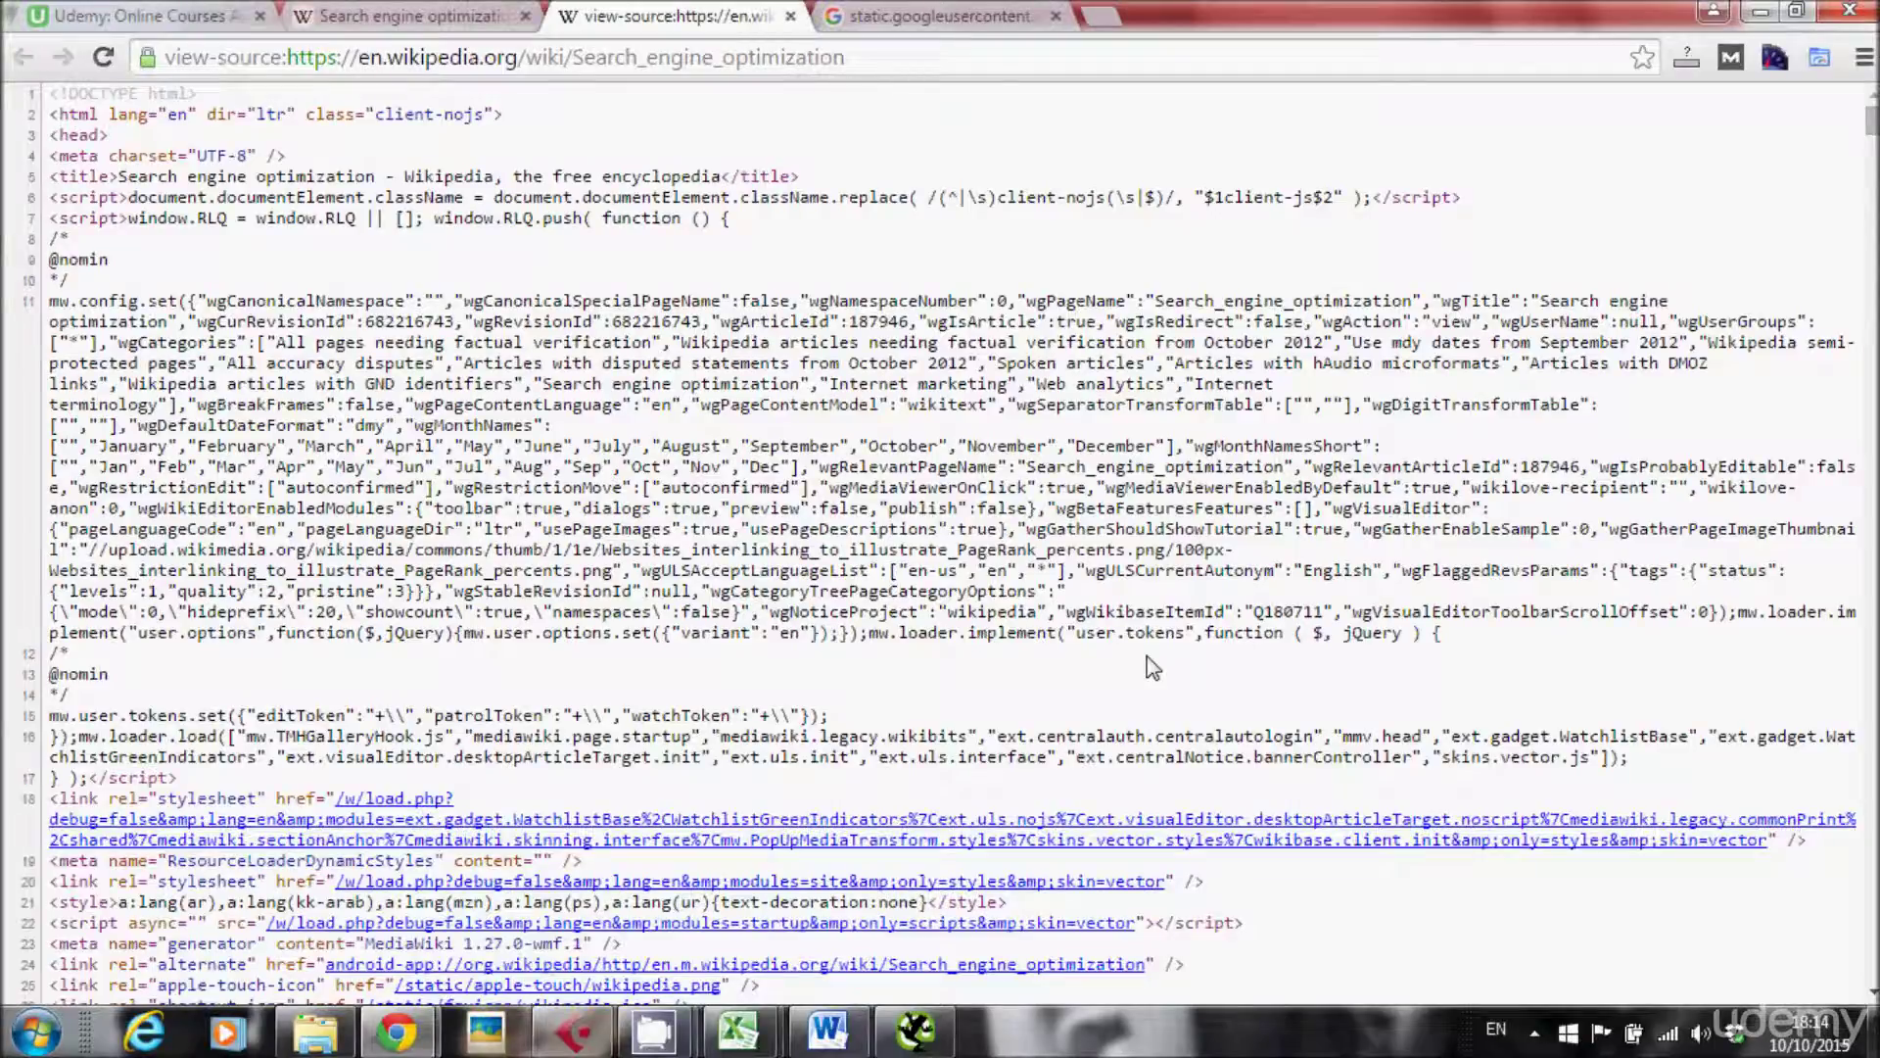
pyautogui.hotkey('ctrl', 'f')
pyautogui.write('<')
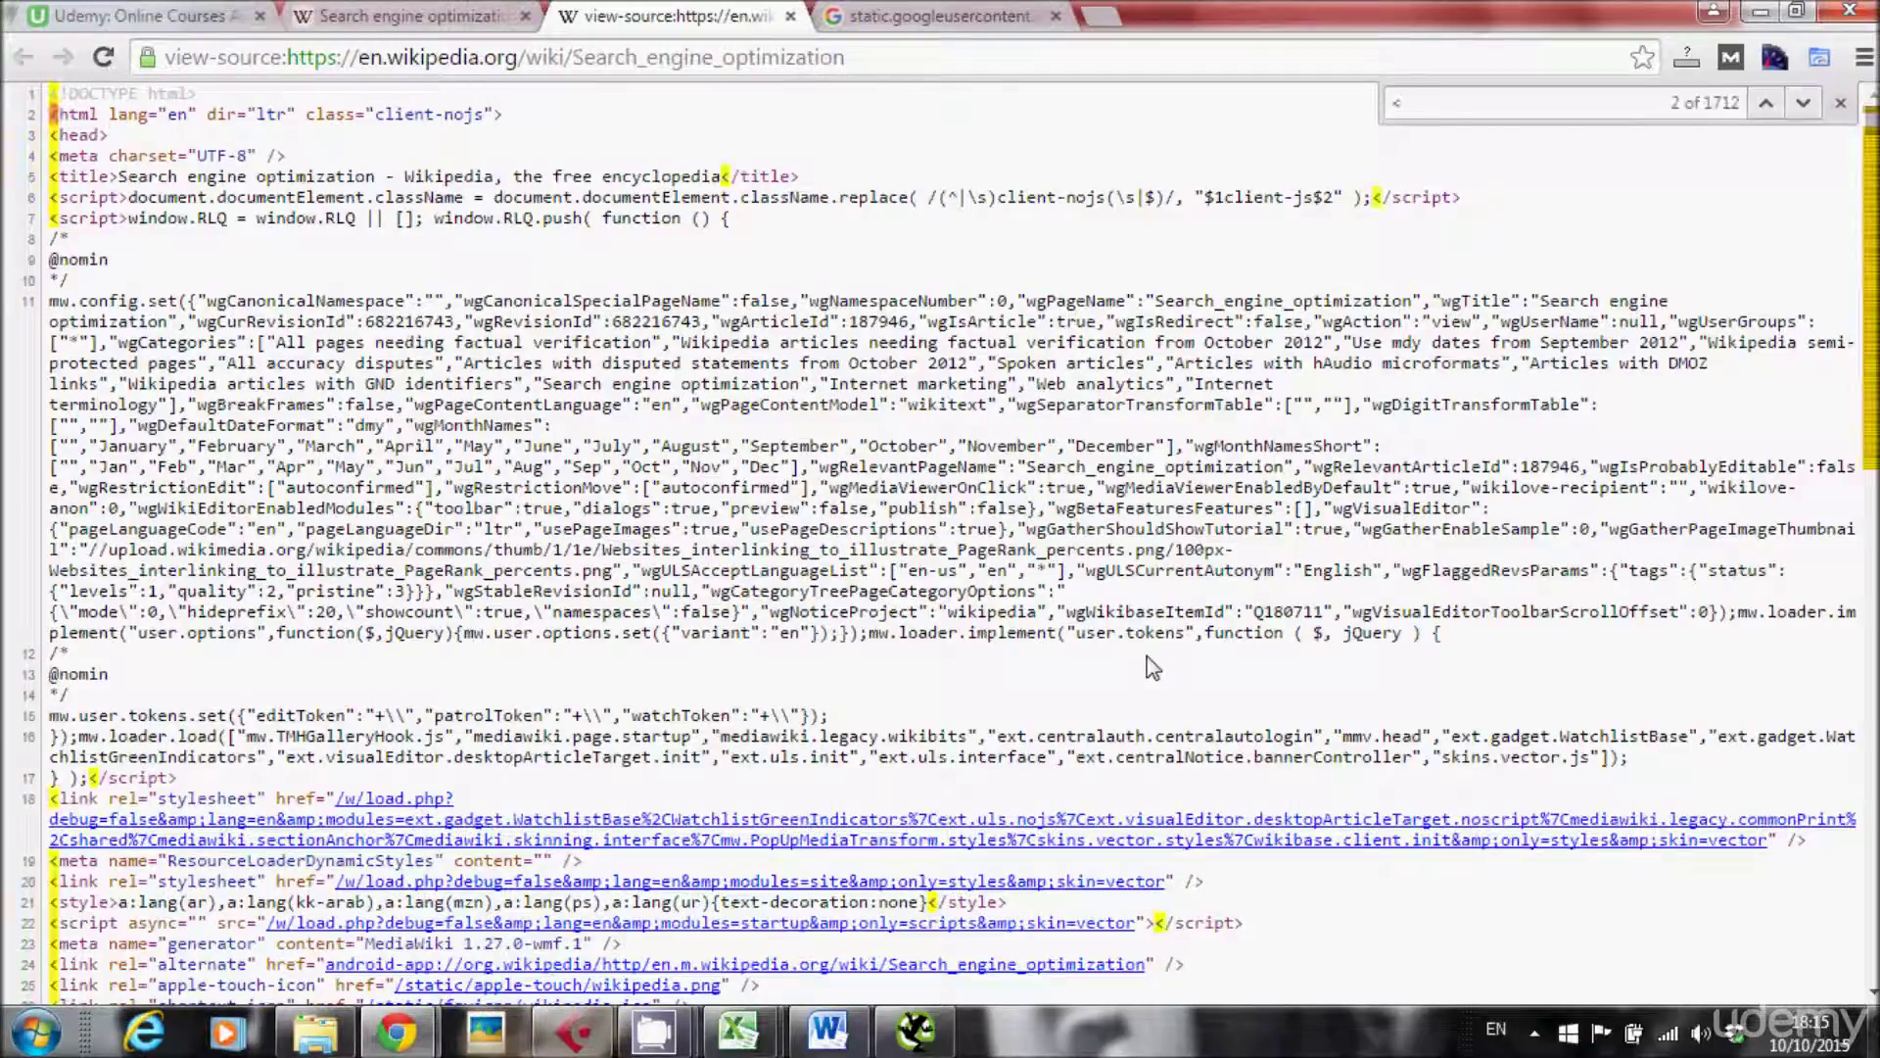
pyautogui.write('h1')
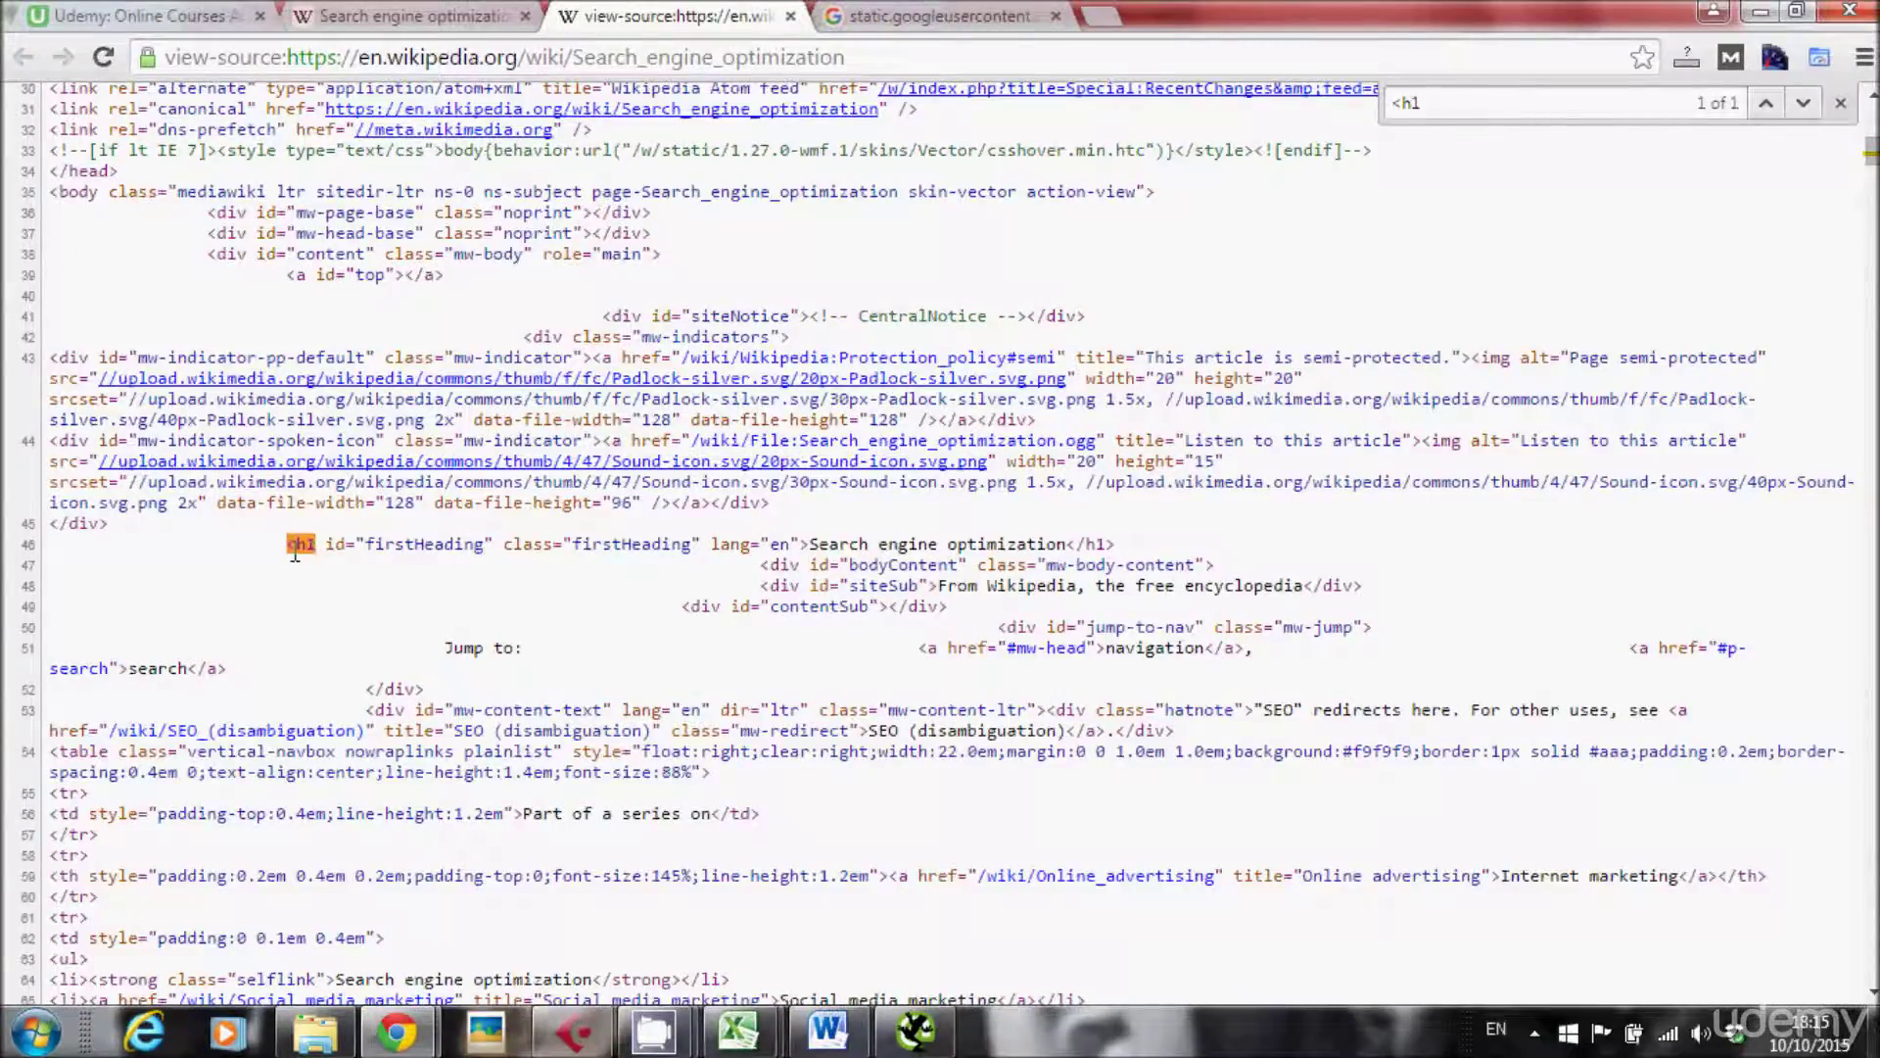
pyautogui.moveTo(294, 554); pyautogui.dragTo(336, 550)
pyautogui.click(1842, 103)
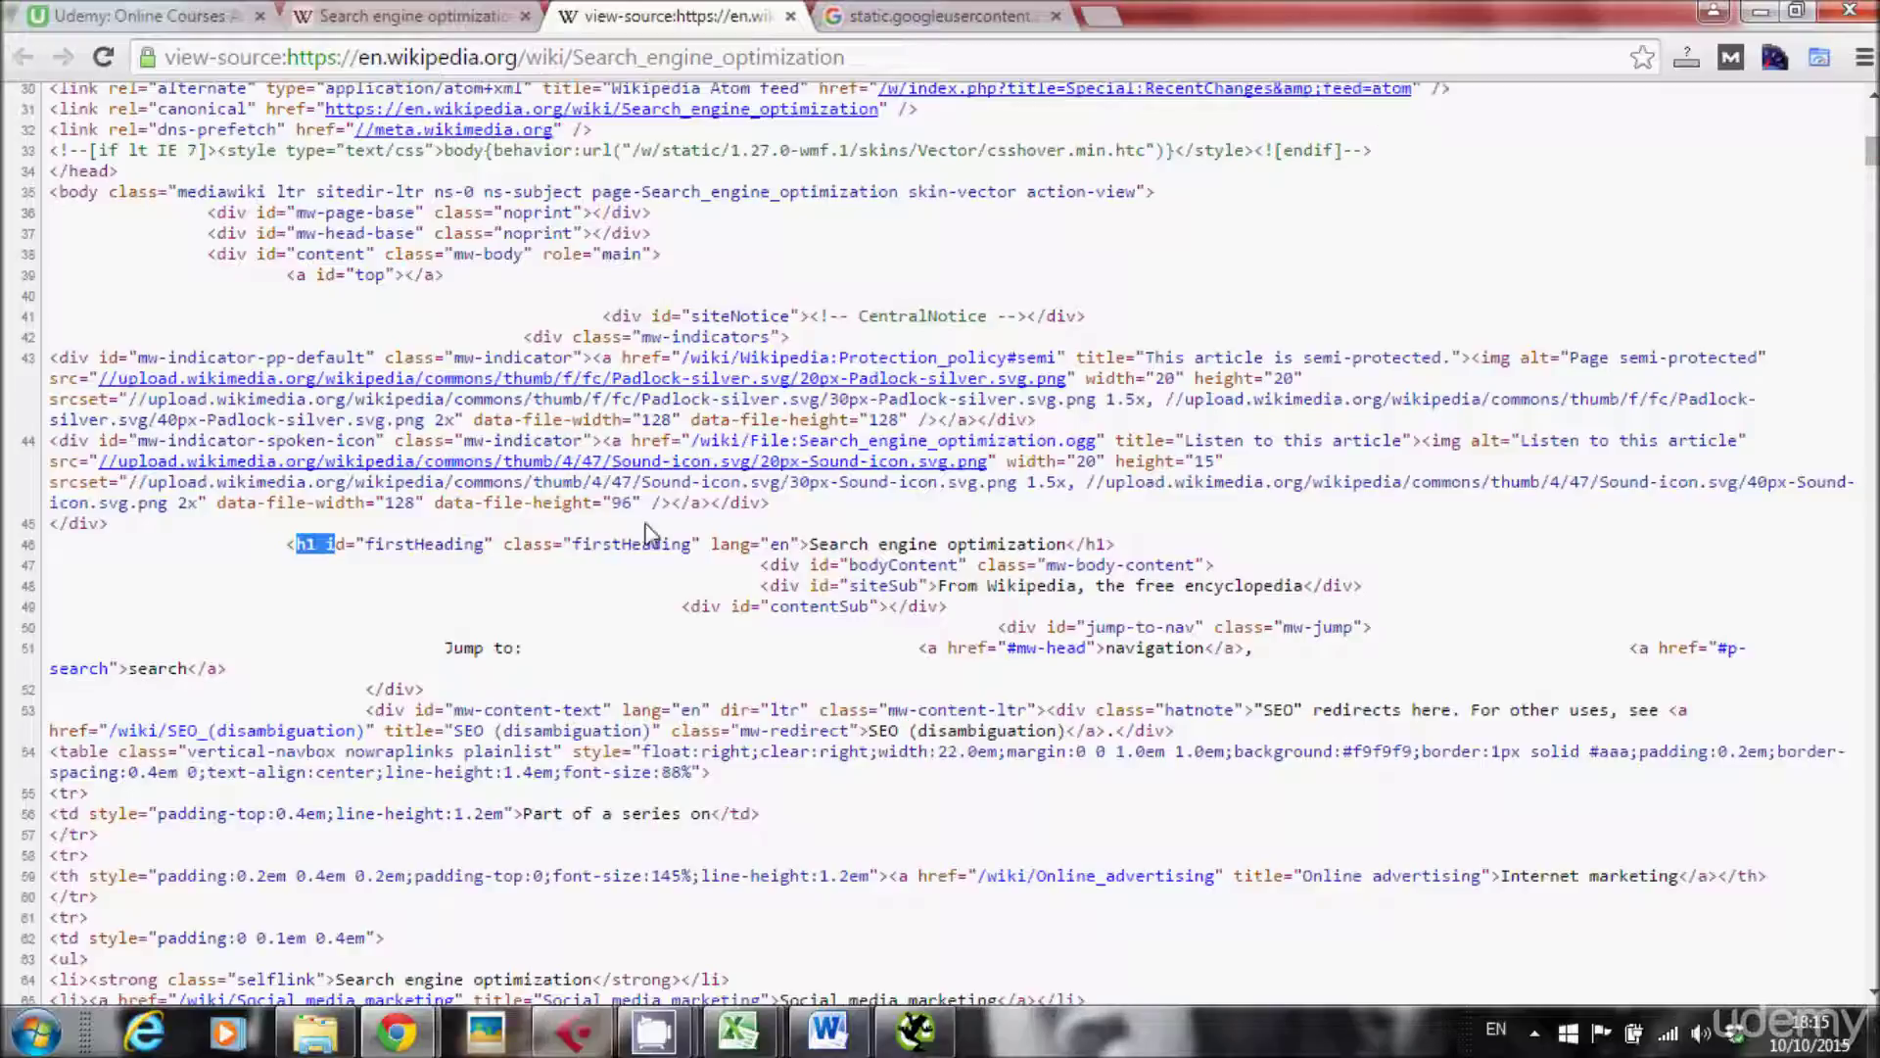
# Highlight the opening <h1 tag, closing </h1> tag, and the heading text between them
pyautogui.click(290, 545)
pyautogui.moveTo(290, 545); pyautogui.dragTo(324, 545)
pyautogui.click(418, 547)
pyautogui.moveTo(1069, 544); pyautogui.dragTo(1119, 545)
pyautogui.click(1119, 545)
pyautogui.moveTo(810, 544); pyautogui.dragTo(1067, 544)
pyautogui.click(952, 545)
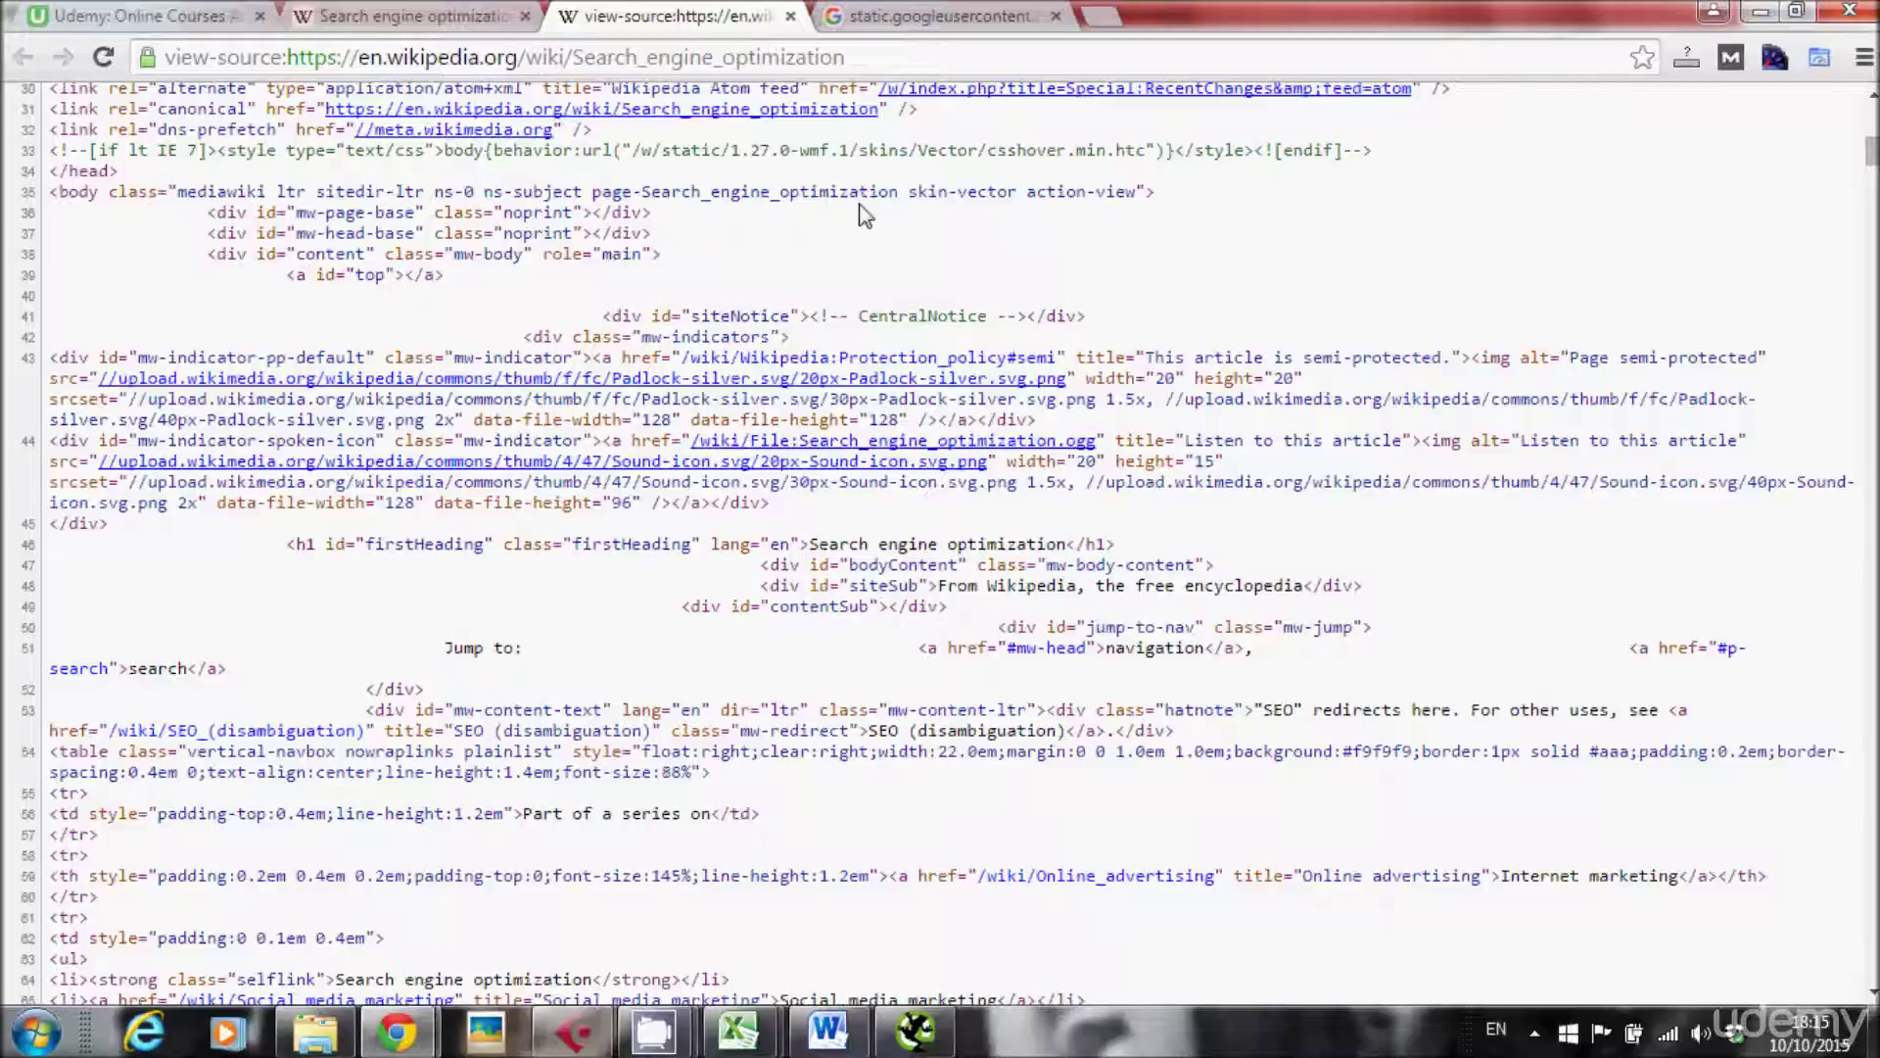
# Open the "Search Engine Optimization Starter Guide" PDF from the Google search results
pyautogui.click(789, 16)
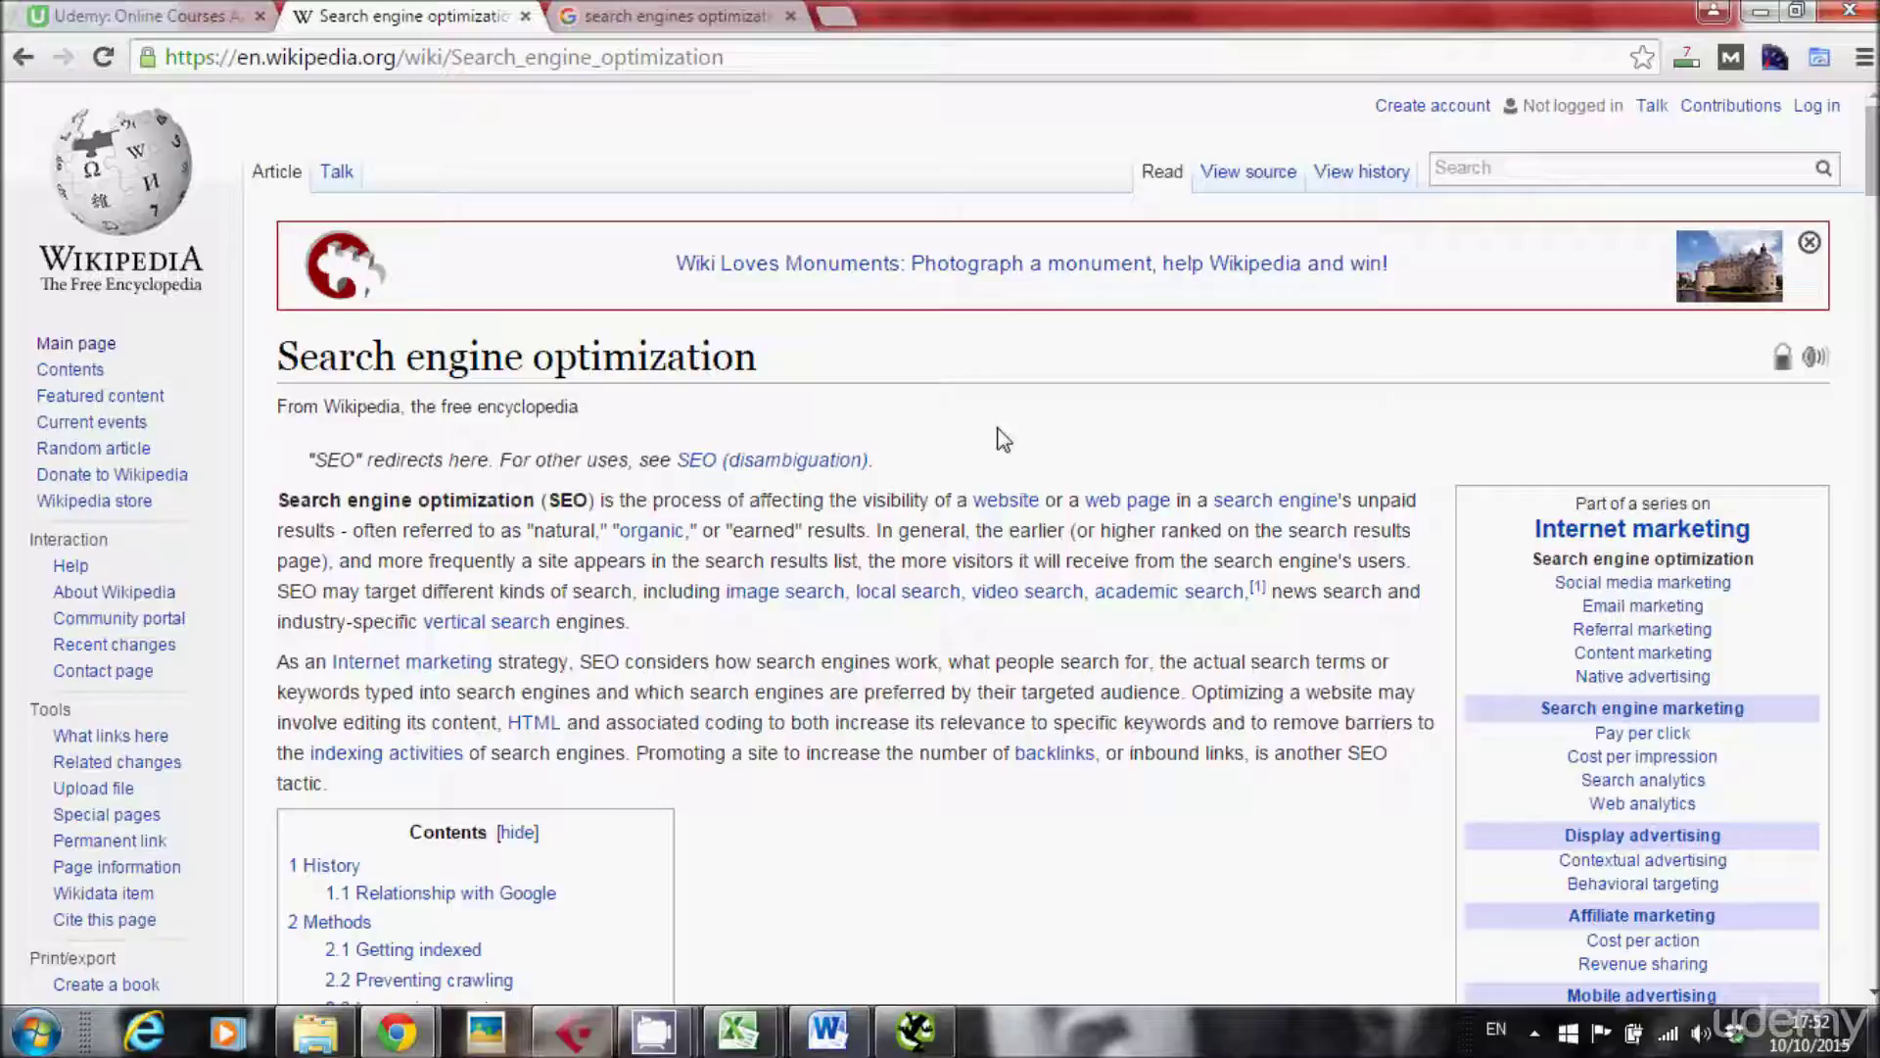
pyautogui.click(676, 18)
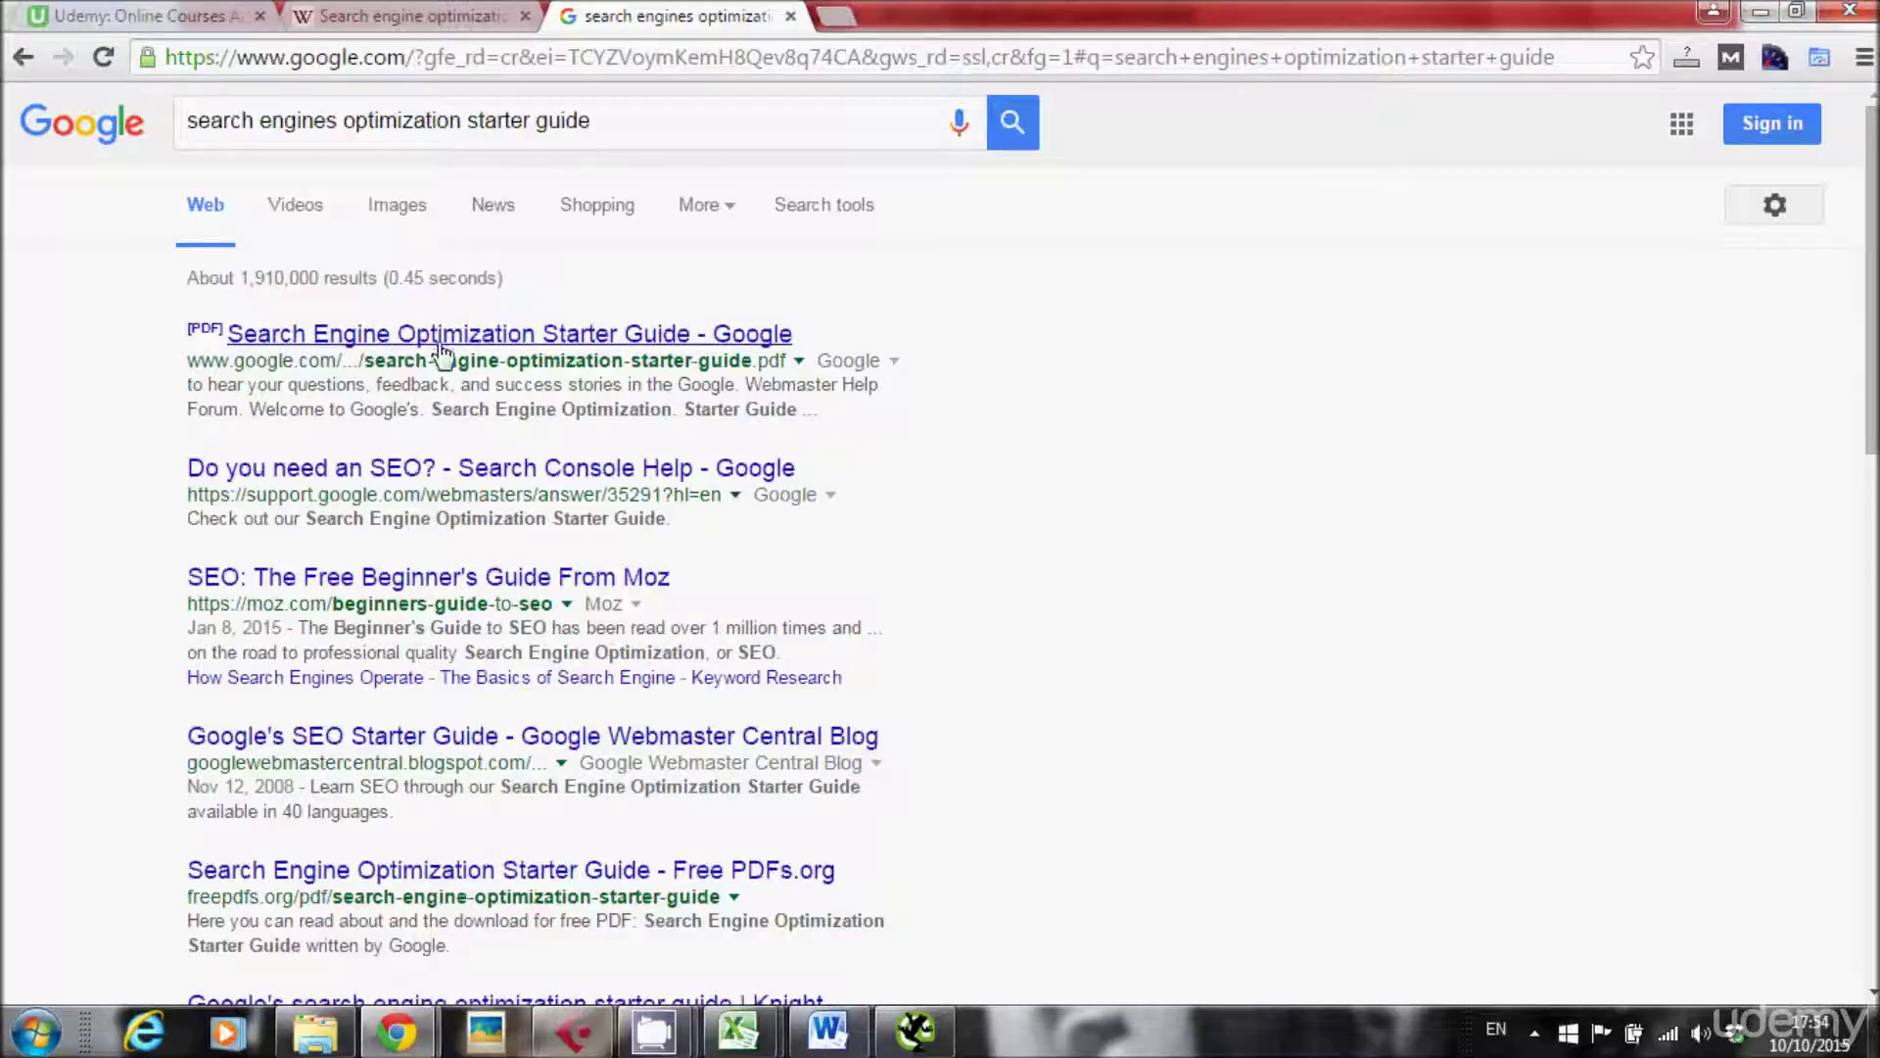
pyautogui.moveTo(200, 360); pyautogui.dragTo(324, 363)
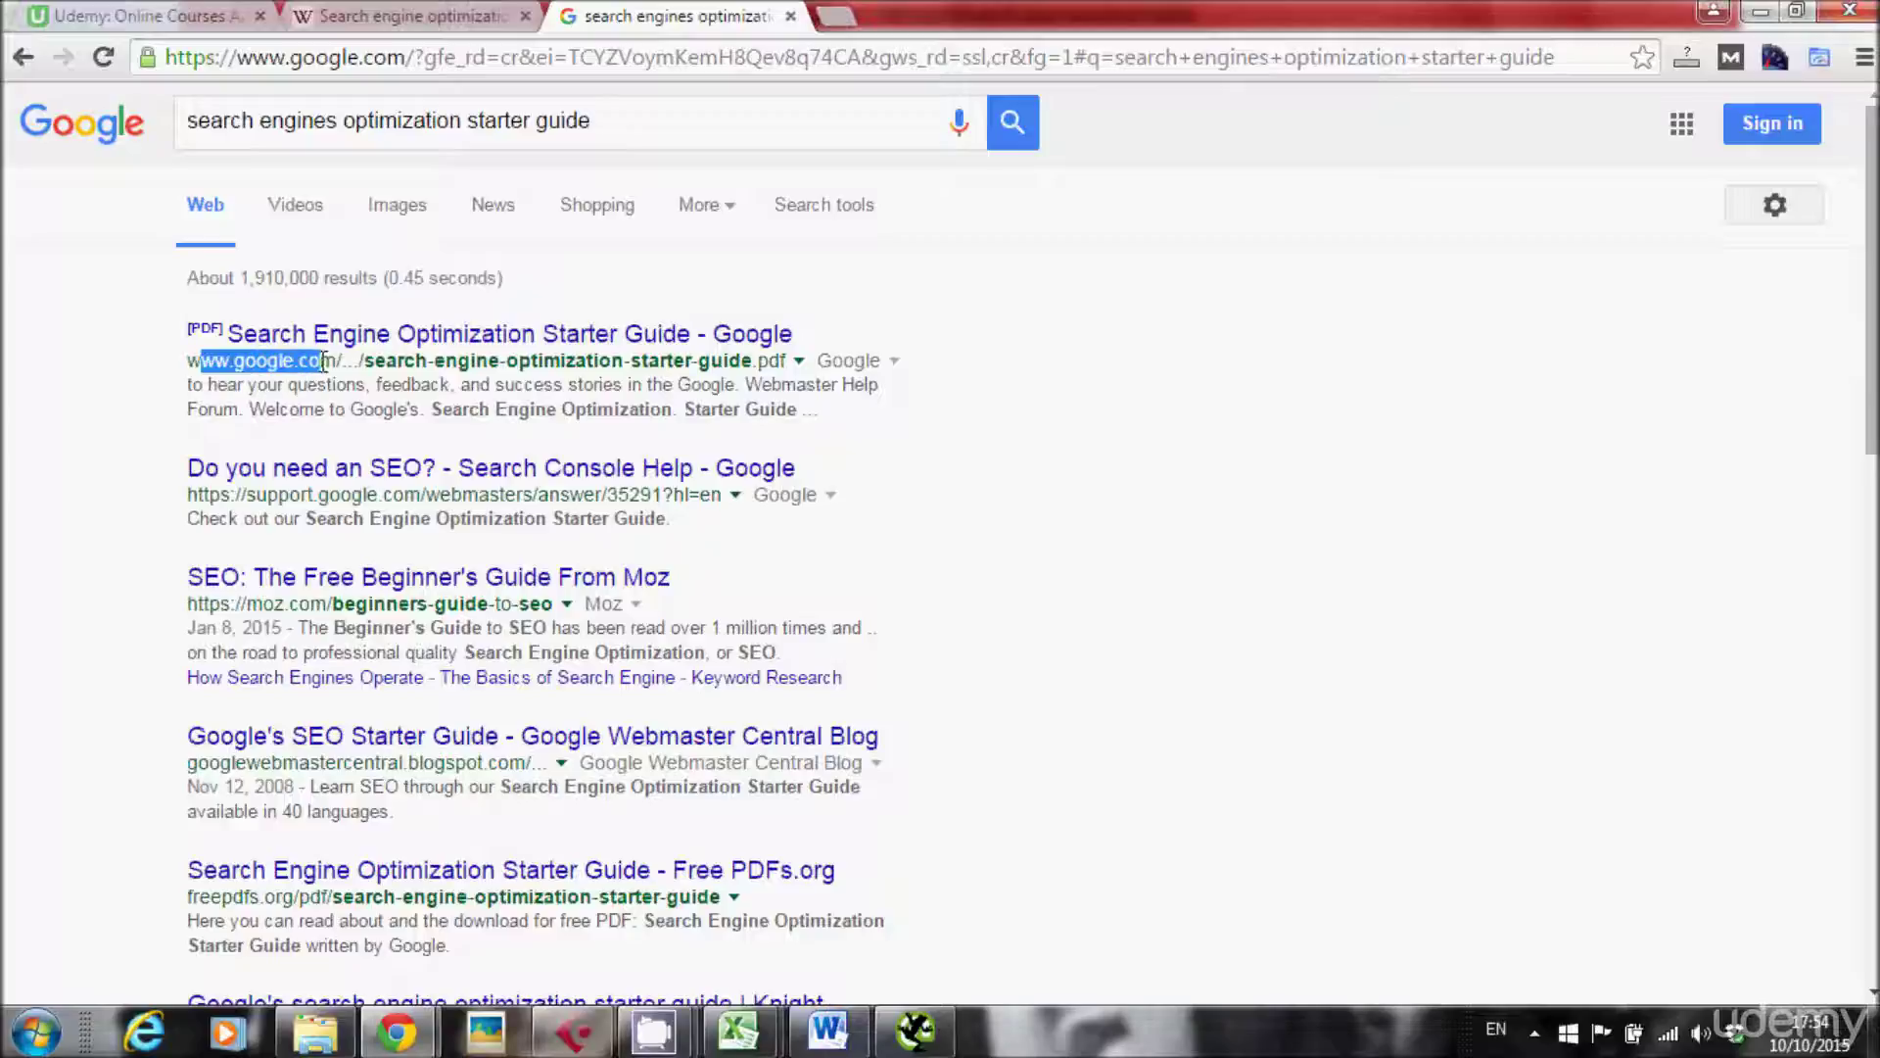
pyautogui.click(324, 362)
pyautogui.click(355, 343)
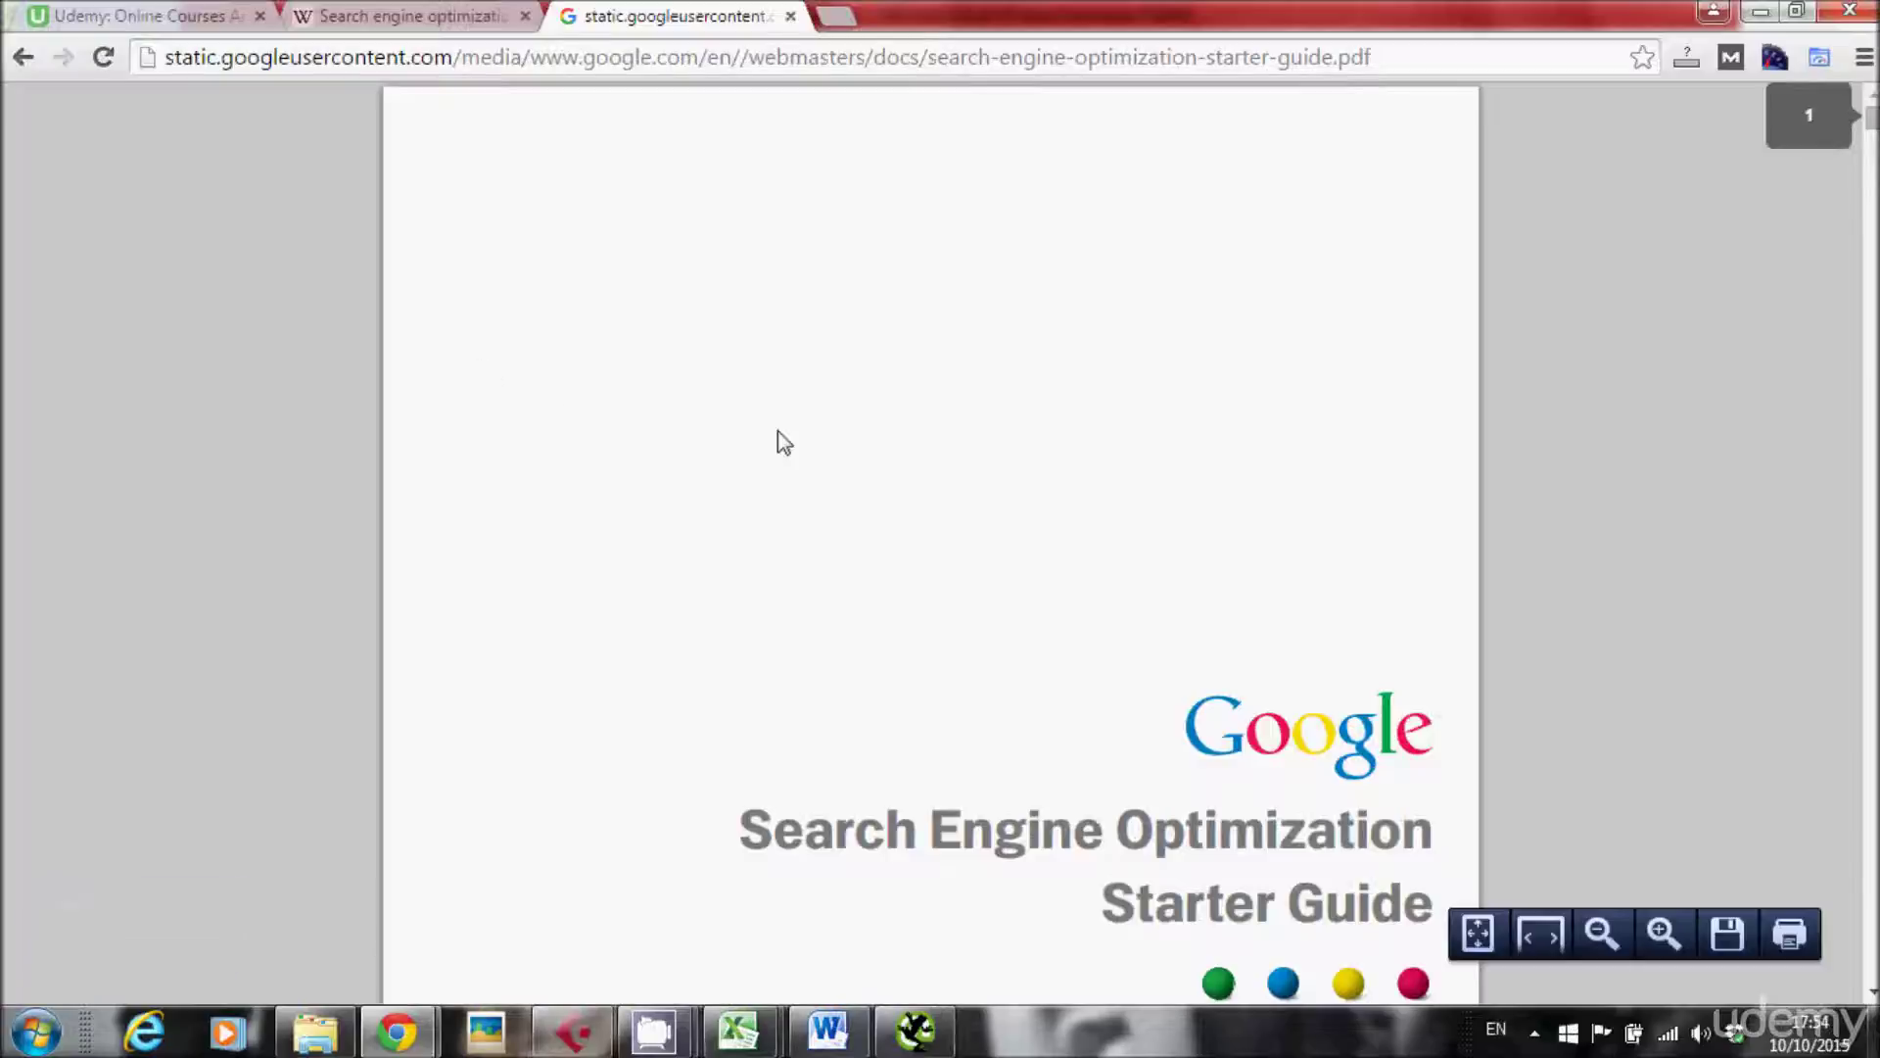
# Scroll the Starter Guide to page 20, "Use heading tags appropriately", and zoom in to read it
pyautogui.moveTo(1865, 137); pyautogui.dragTo(1870, 629)
pyautogui.scroll(-2, 846, 470)
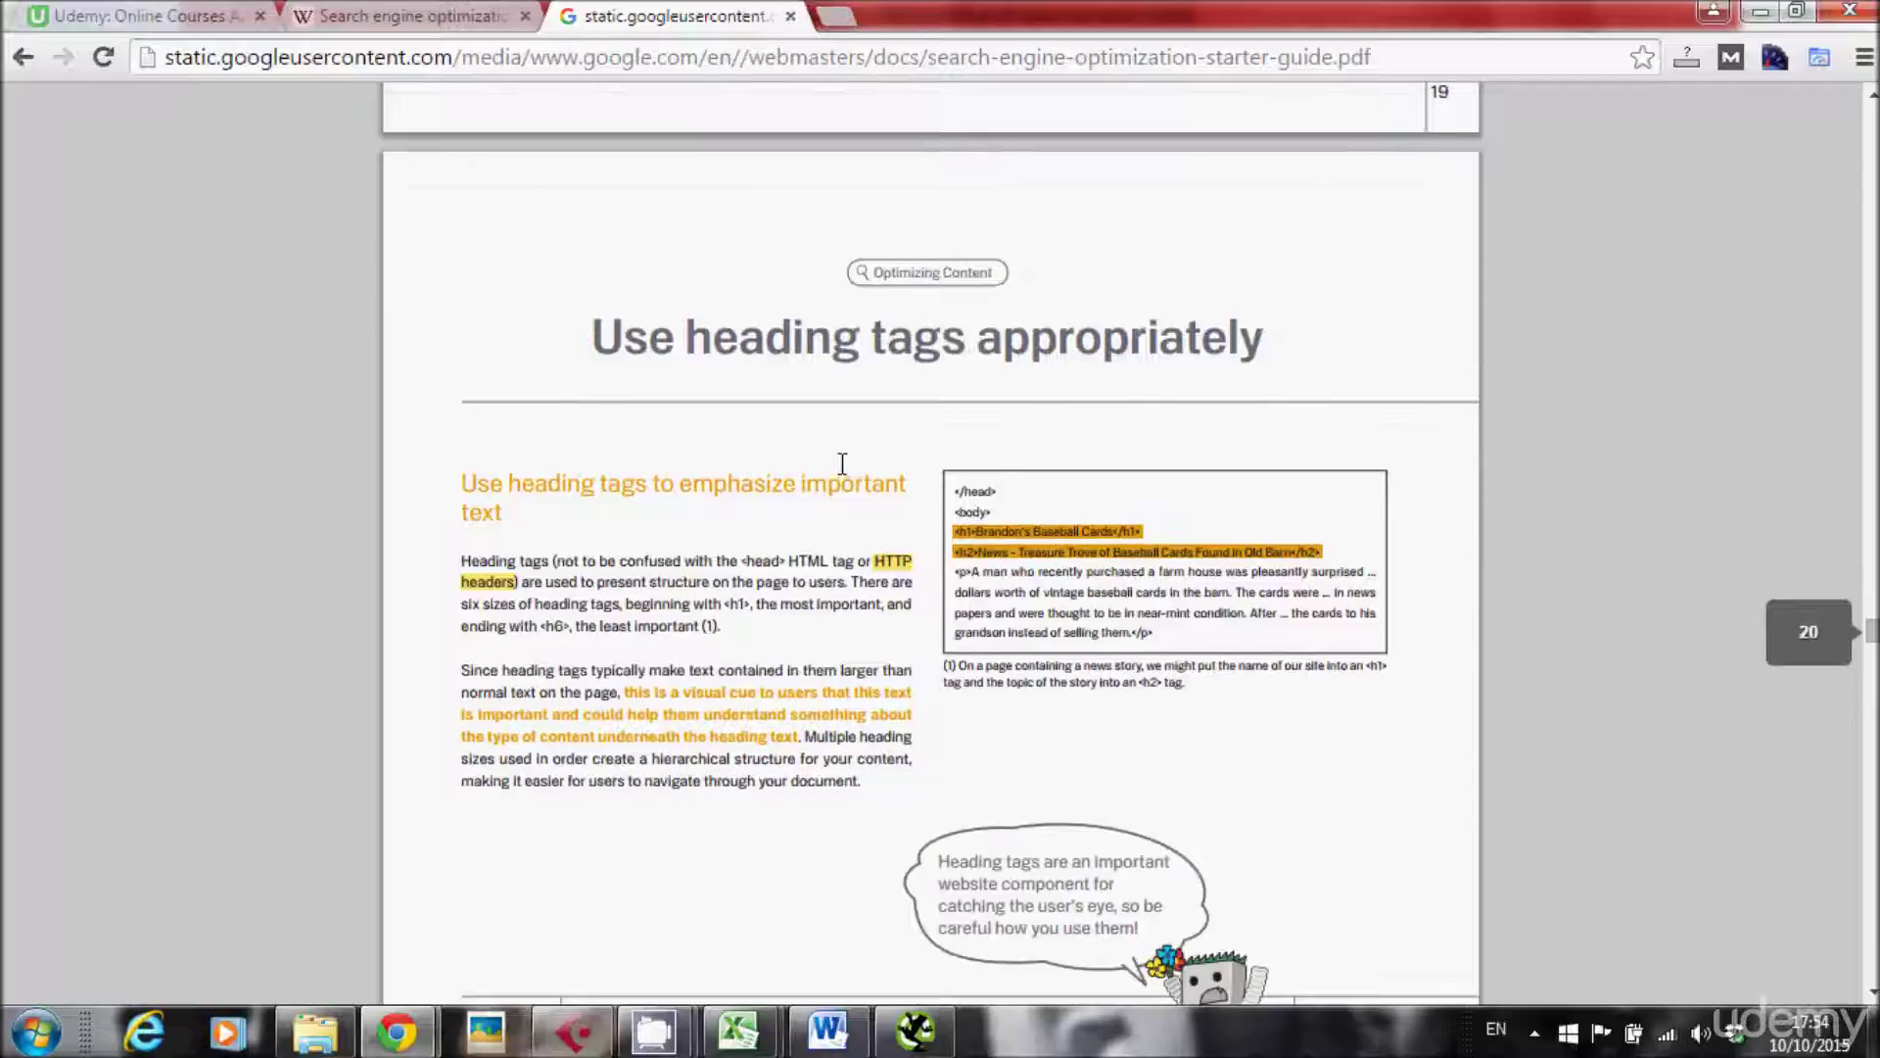
pyautogui.scroll(-2, 844, 467)
pyautogui.keyDown('ctrl'); pyautogui.scroll(1, 831, 432); pyautogui.keyUp('ctrl')
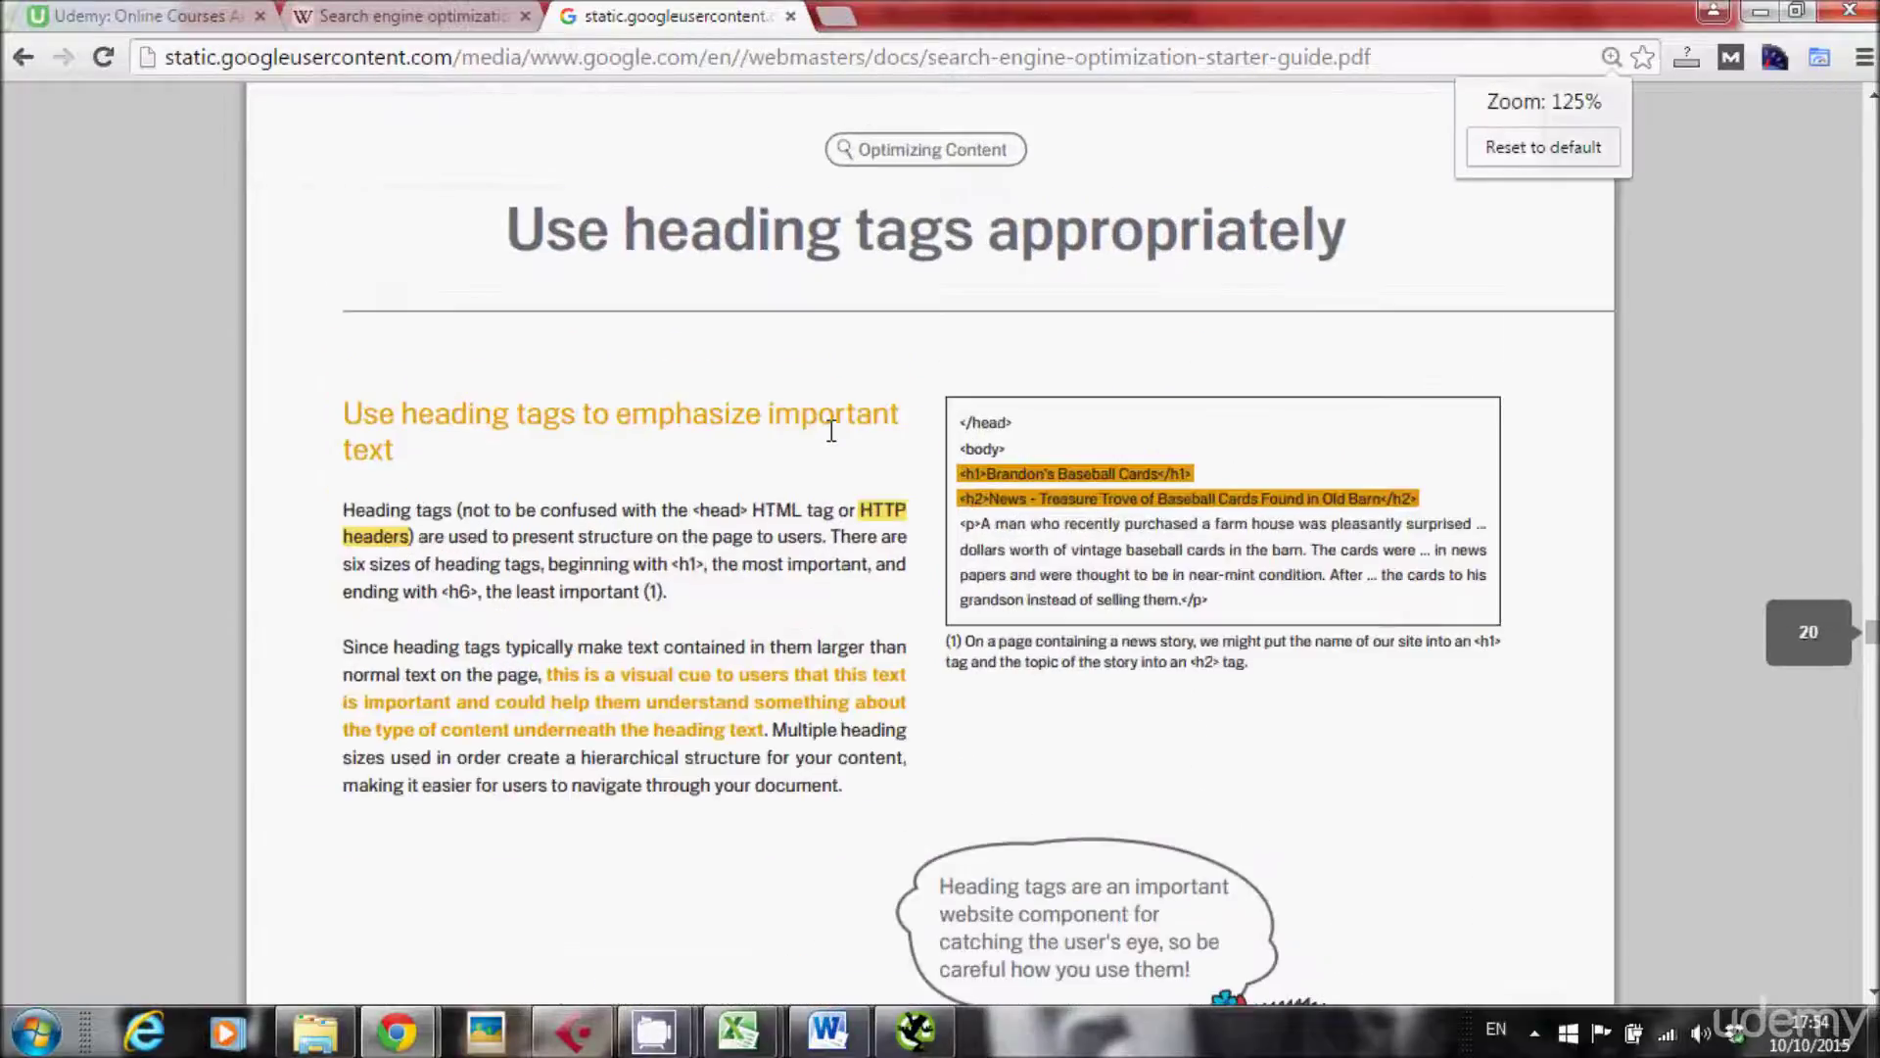
pyautogui.keyDown('ctrl'); pyautogui.scroll(1, 831, 431); pyautogui.keyUp('ctrl')
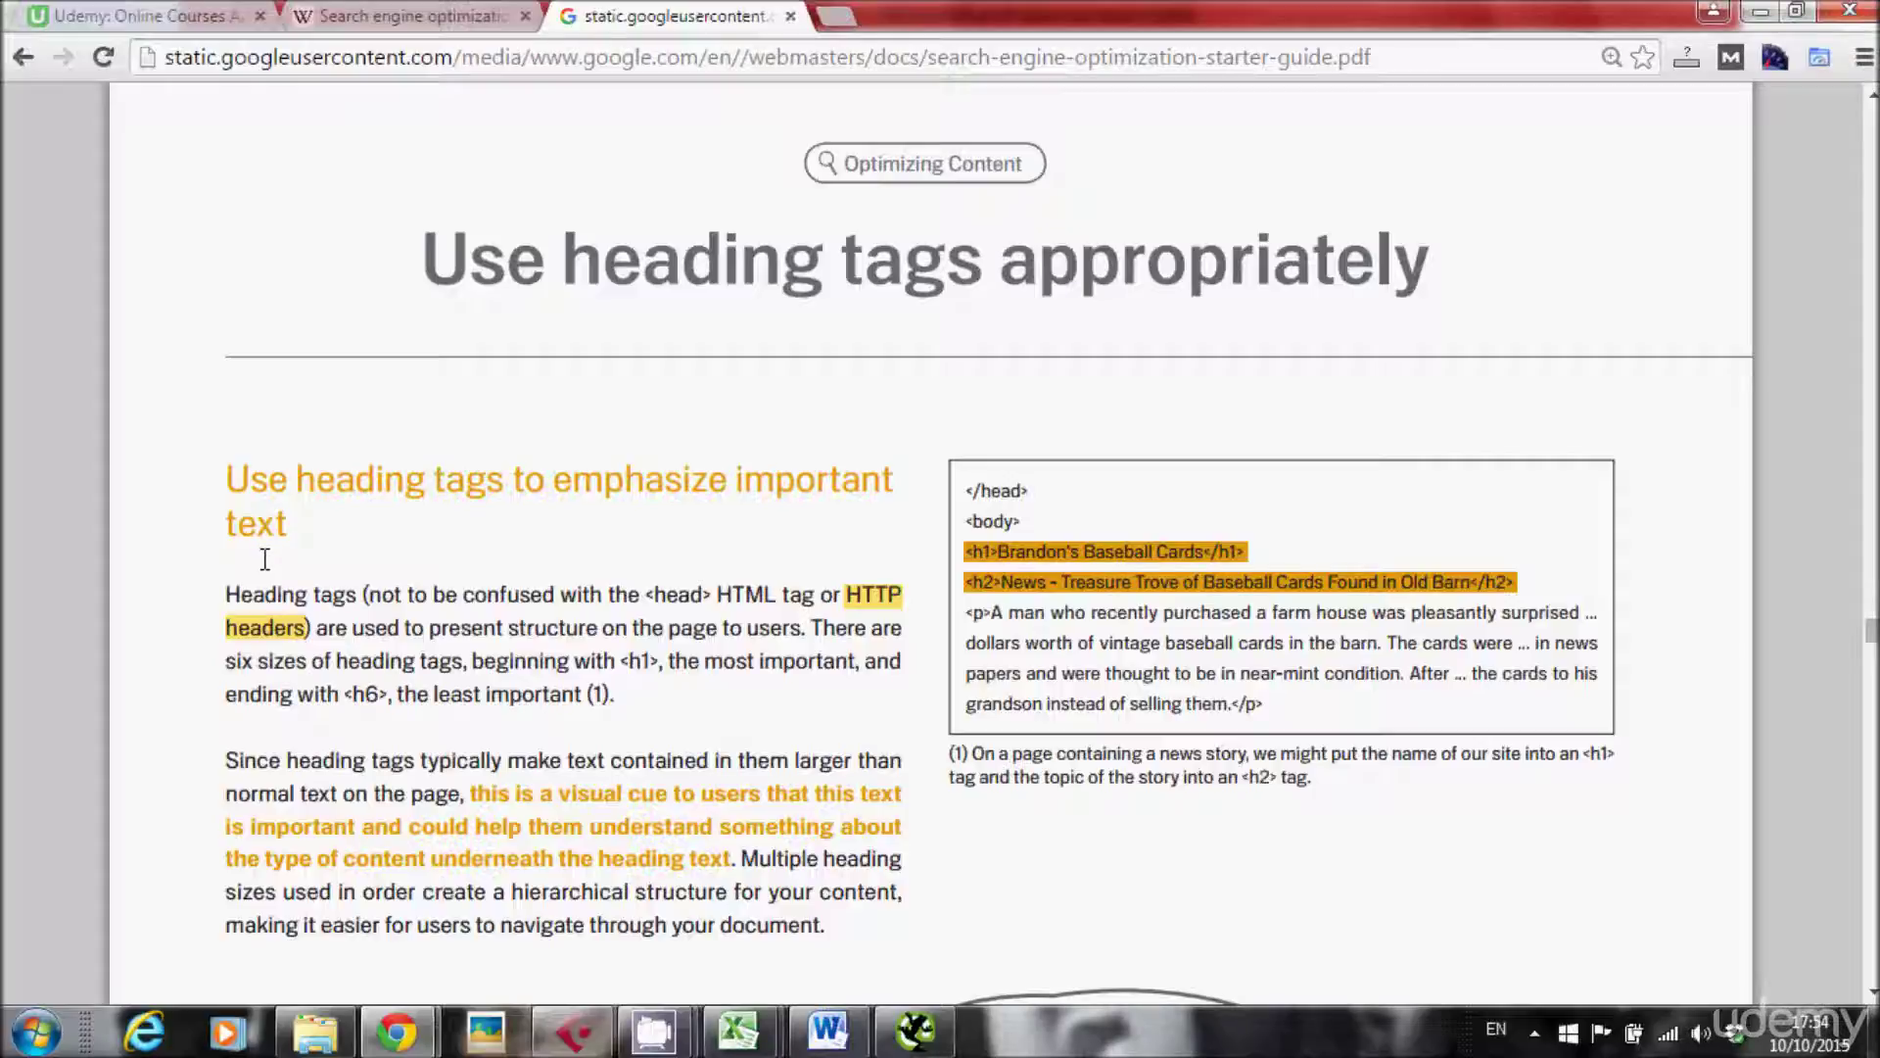
pyautogui.scroll(-1, 265, 559)
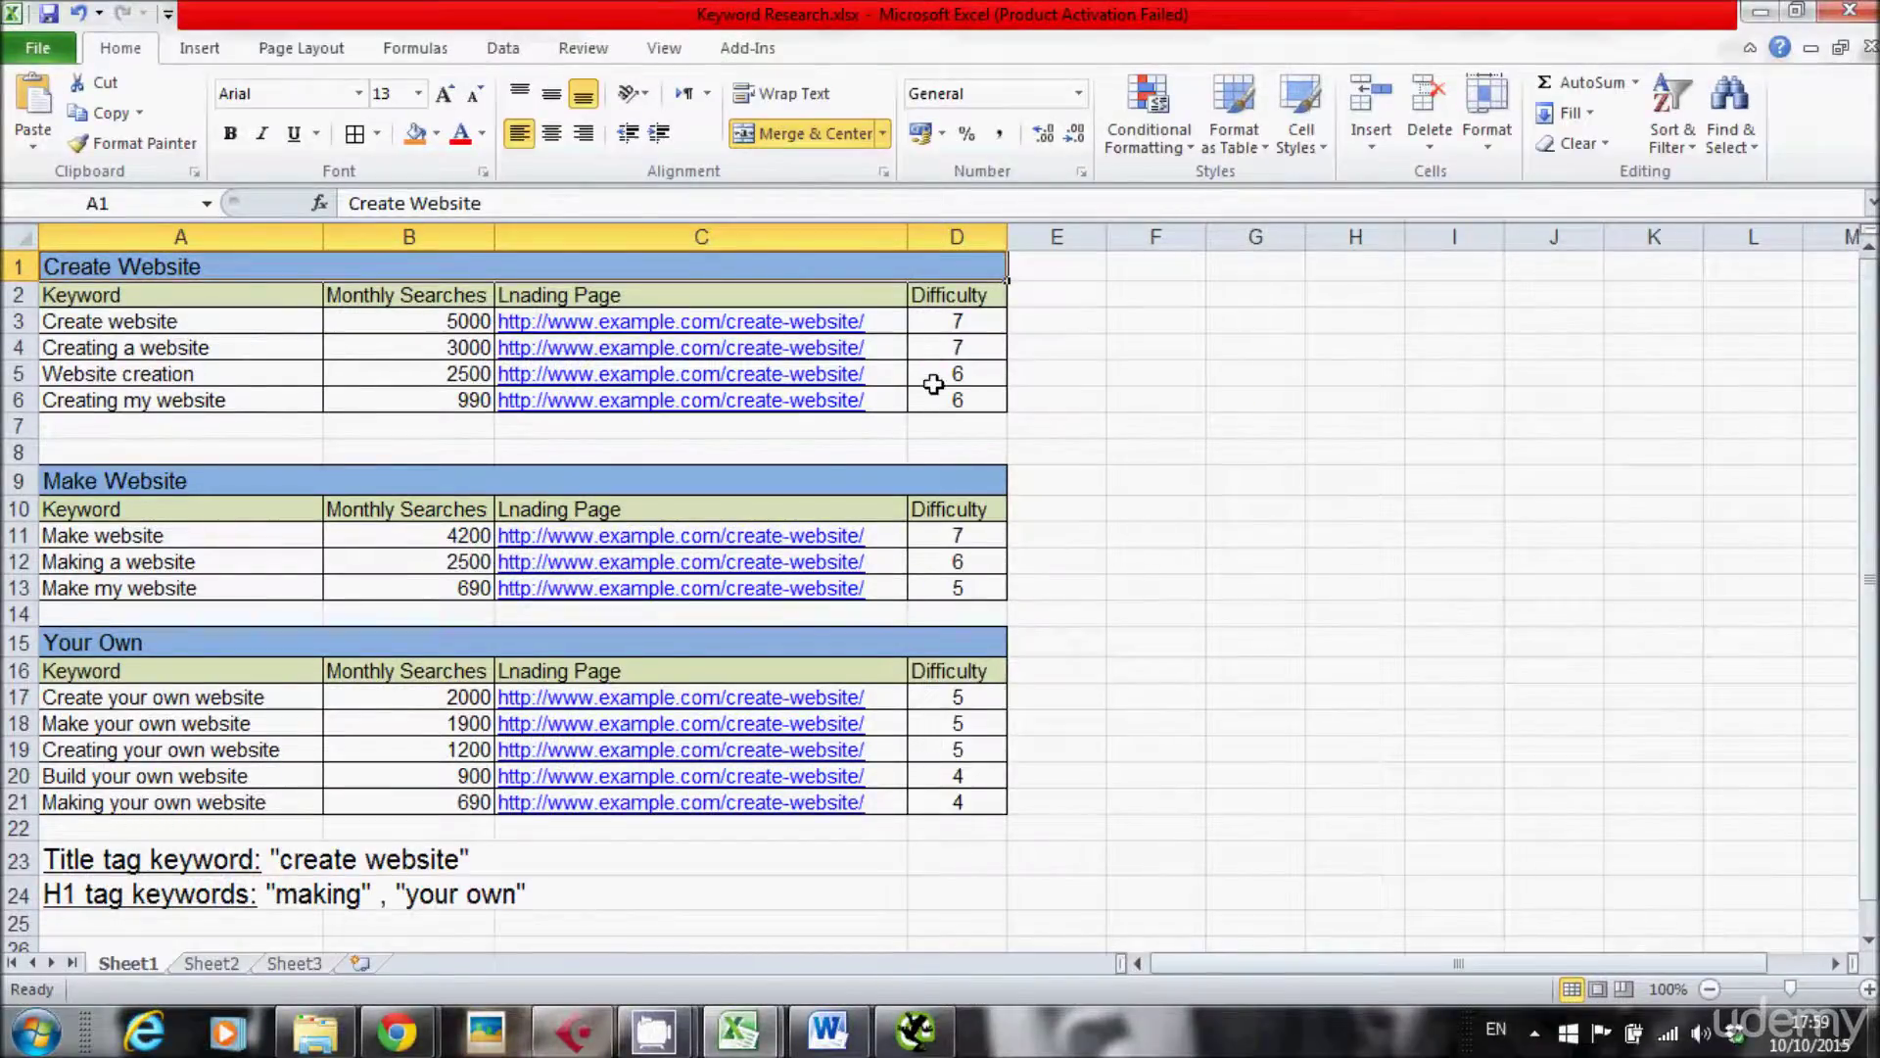
pyautogui.click(903, 321)
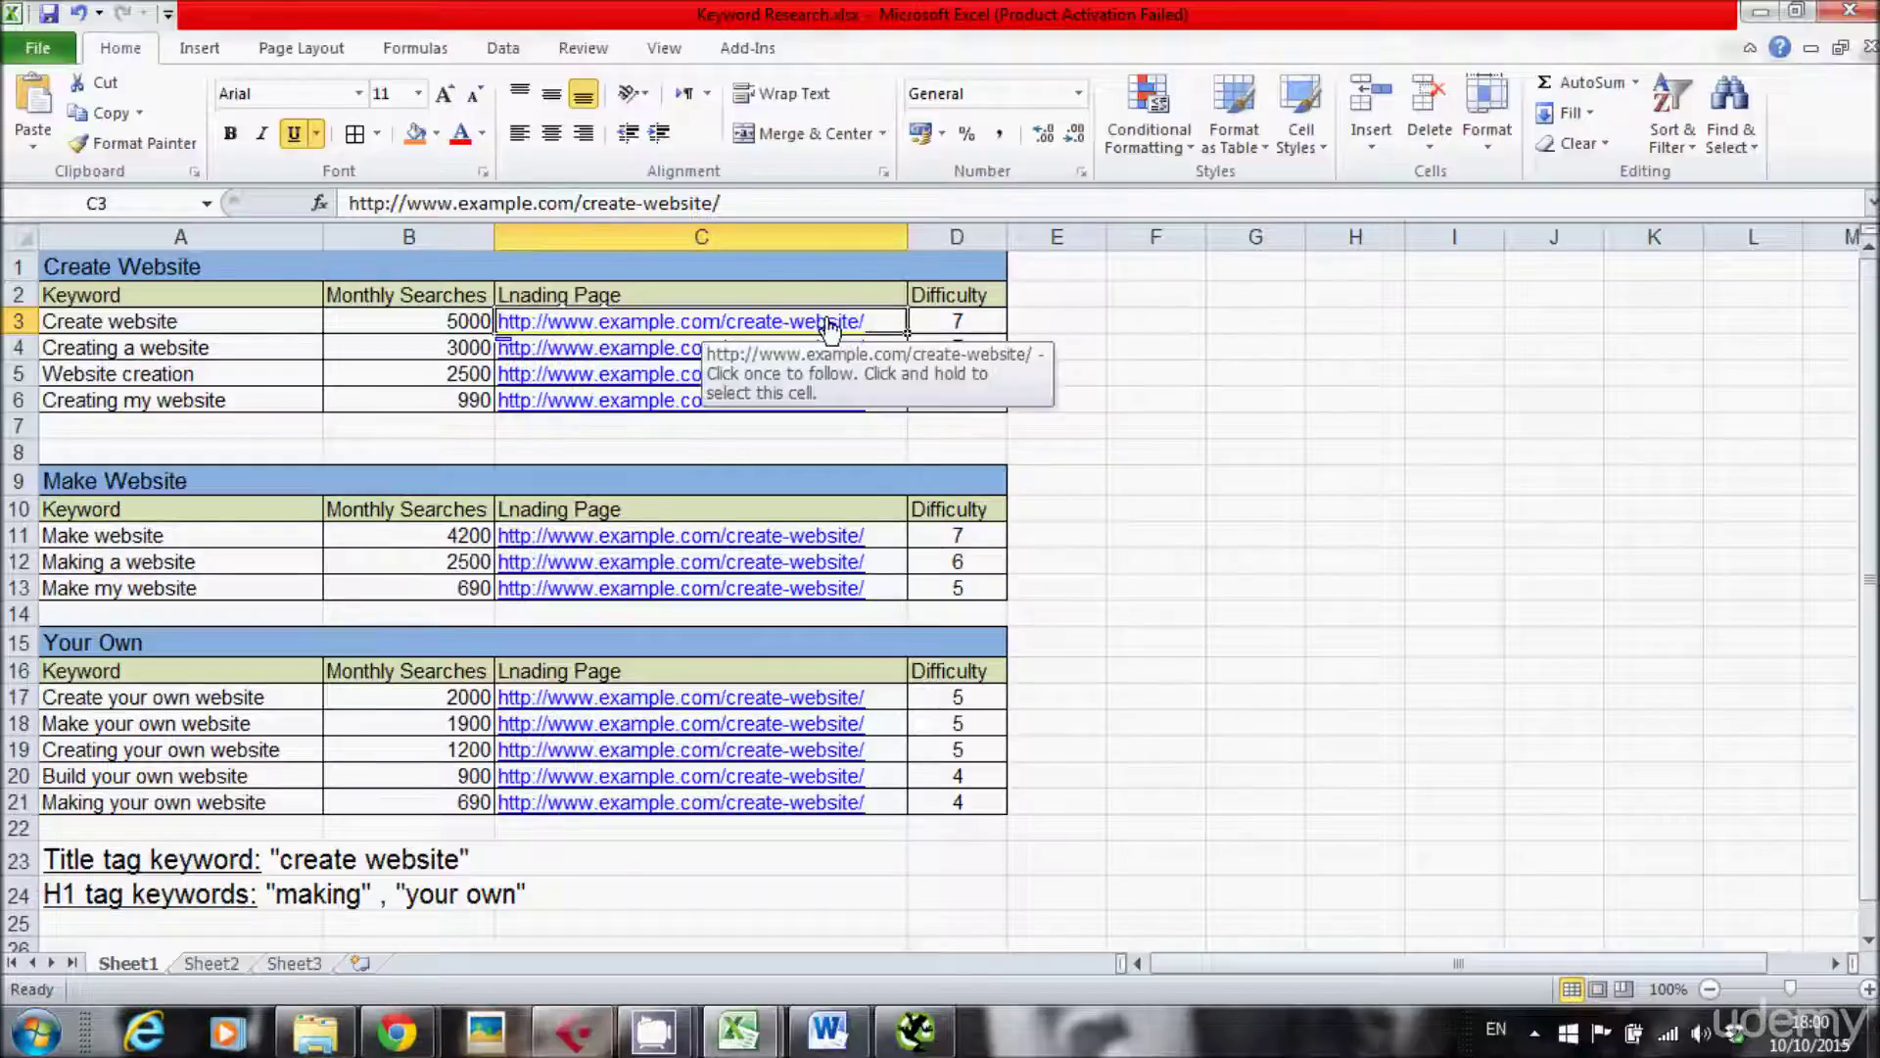
pyautogui.click(200, 266)
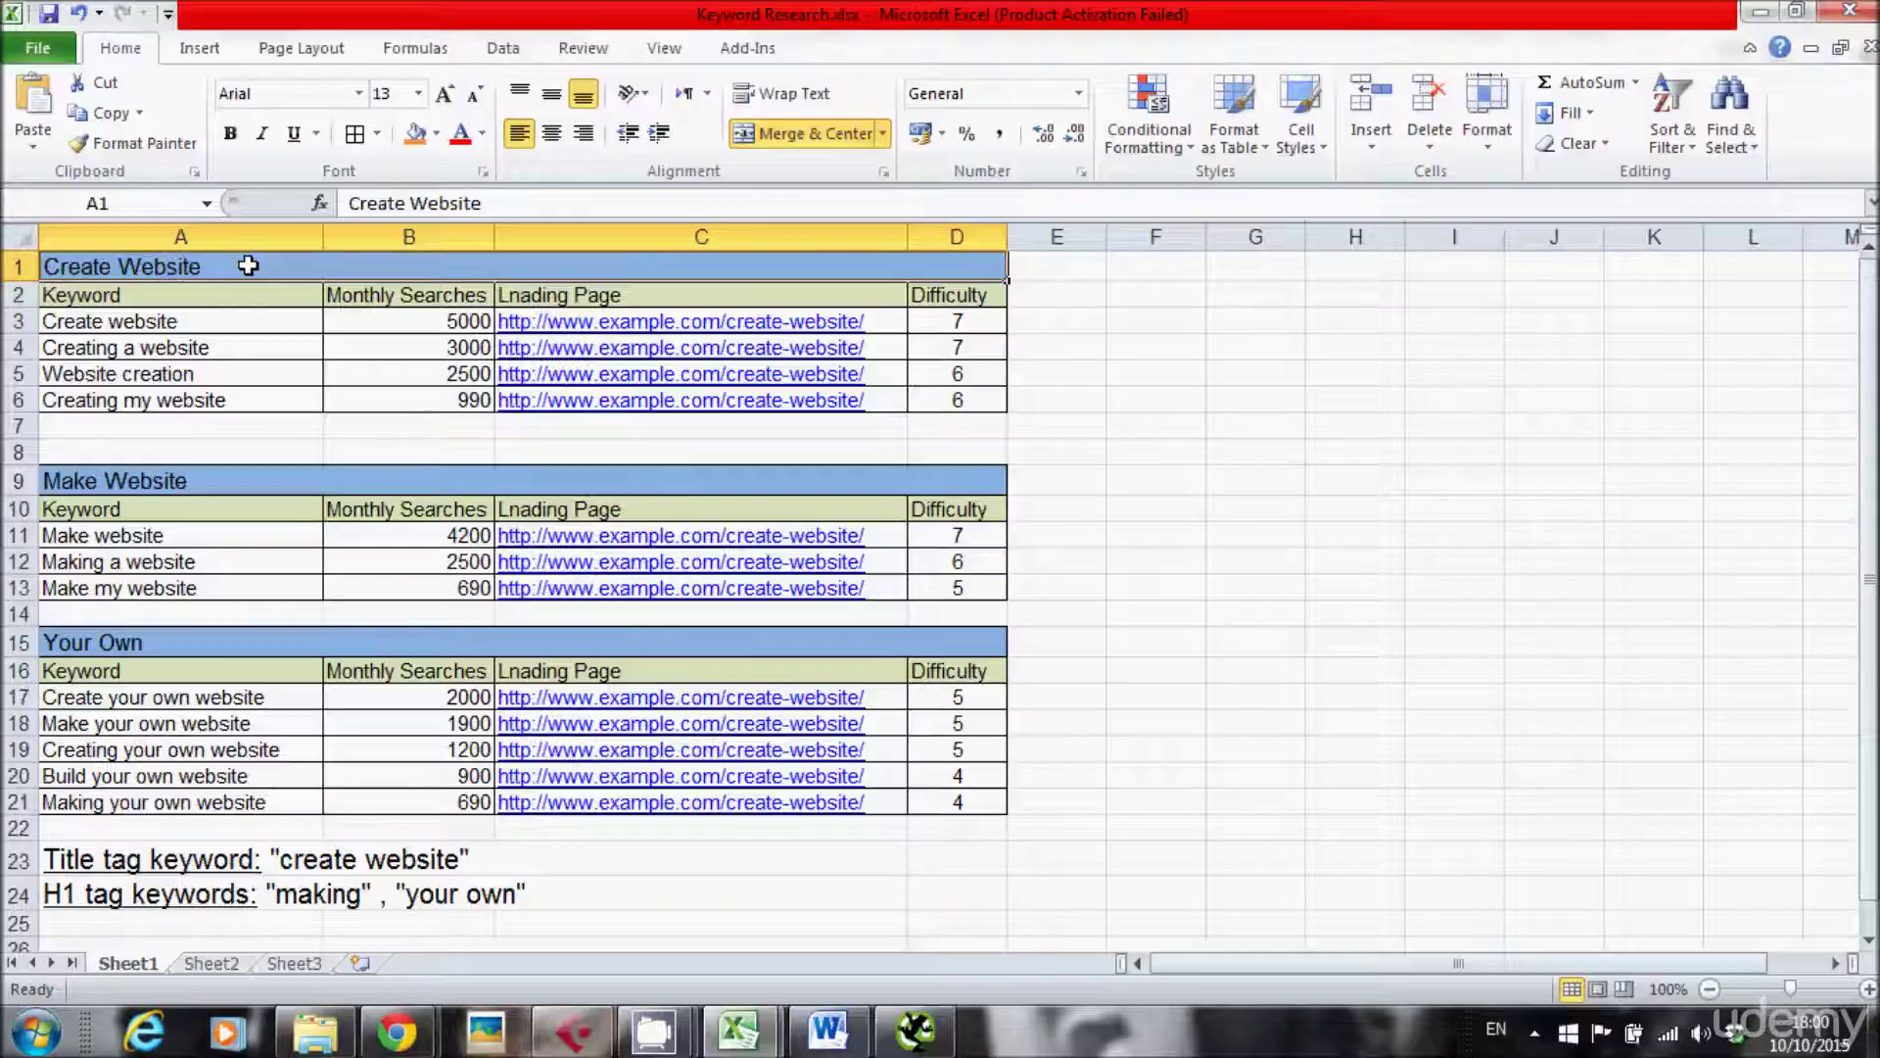
pyautogui.click(199, 479)
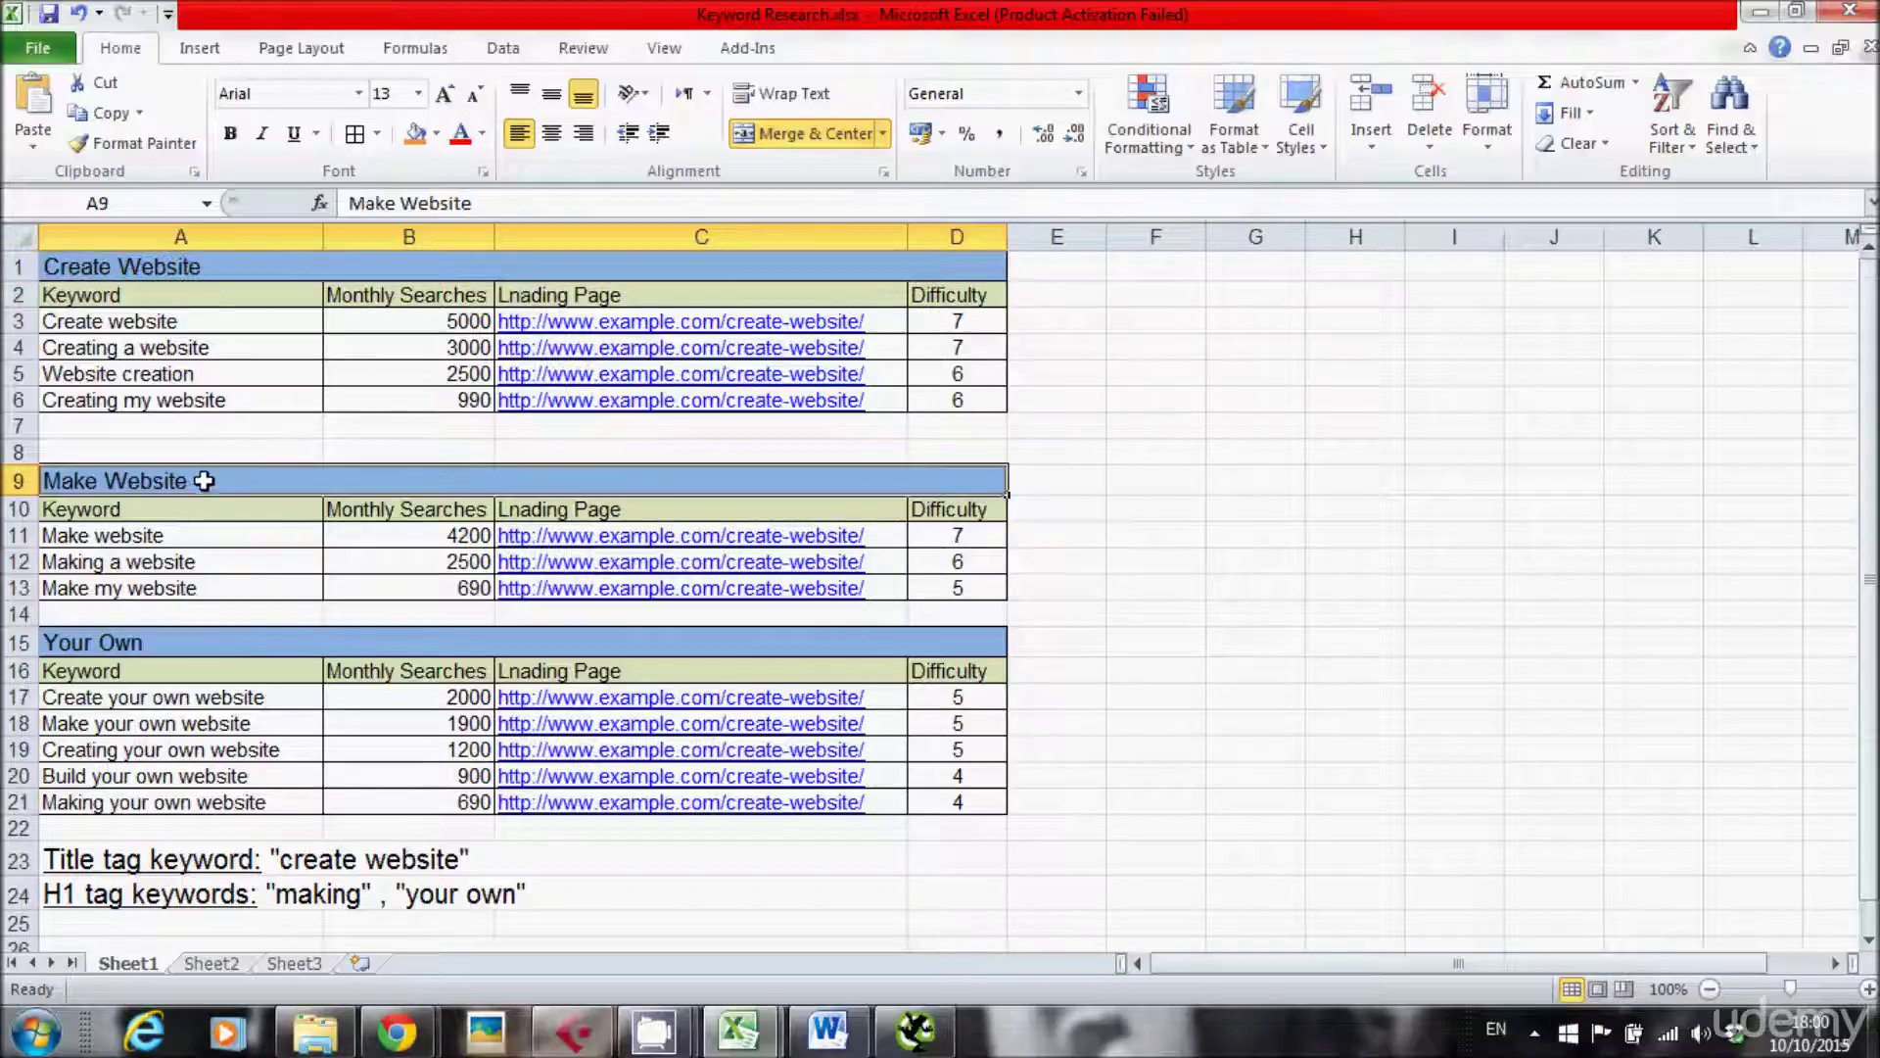
pyautogui.click(196, 639)
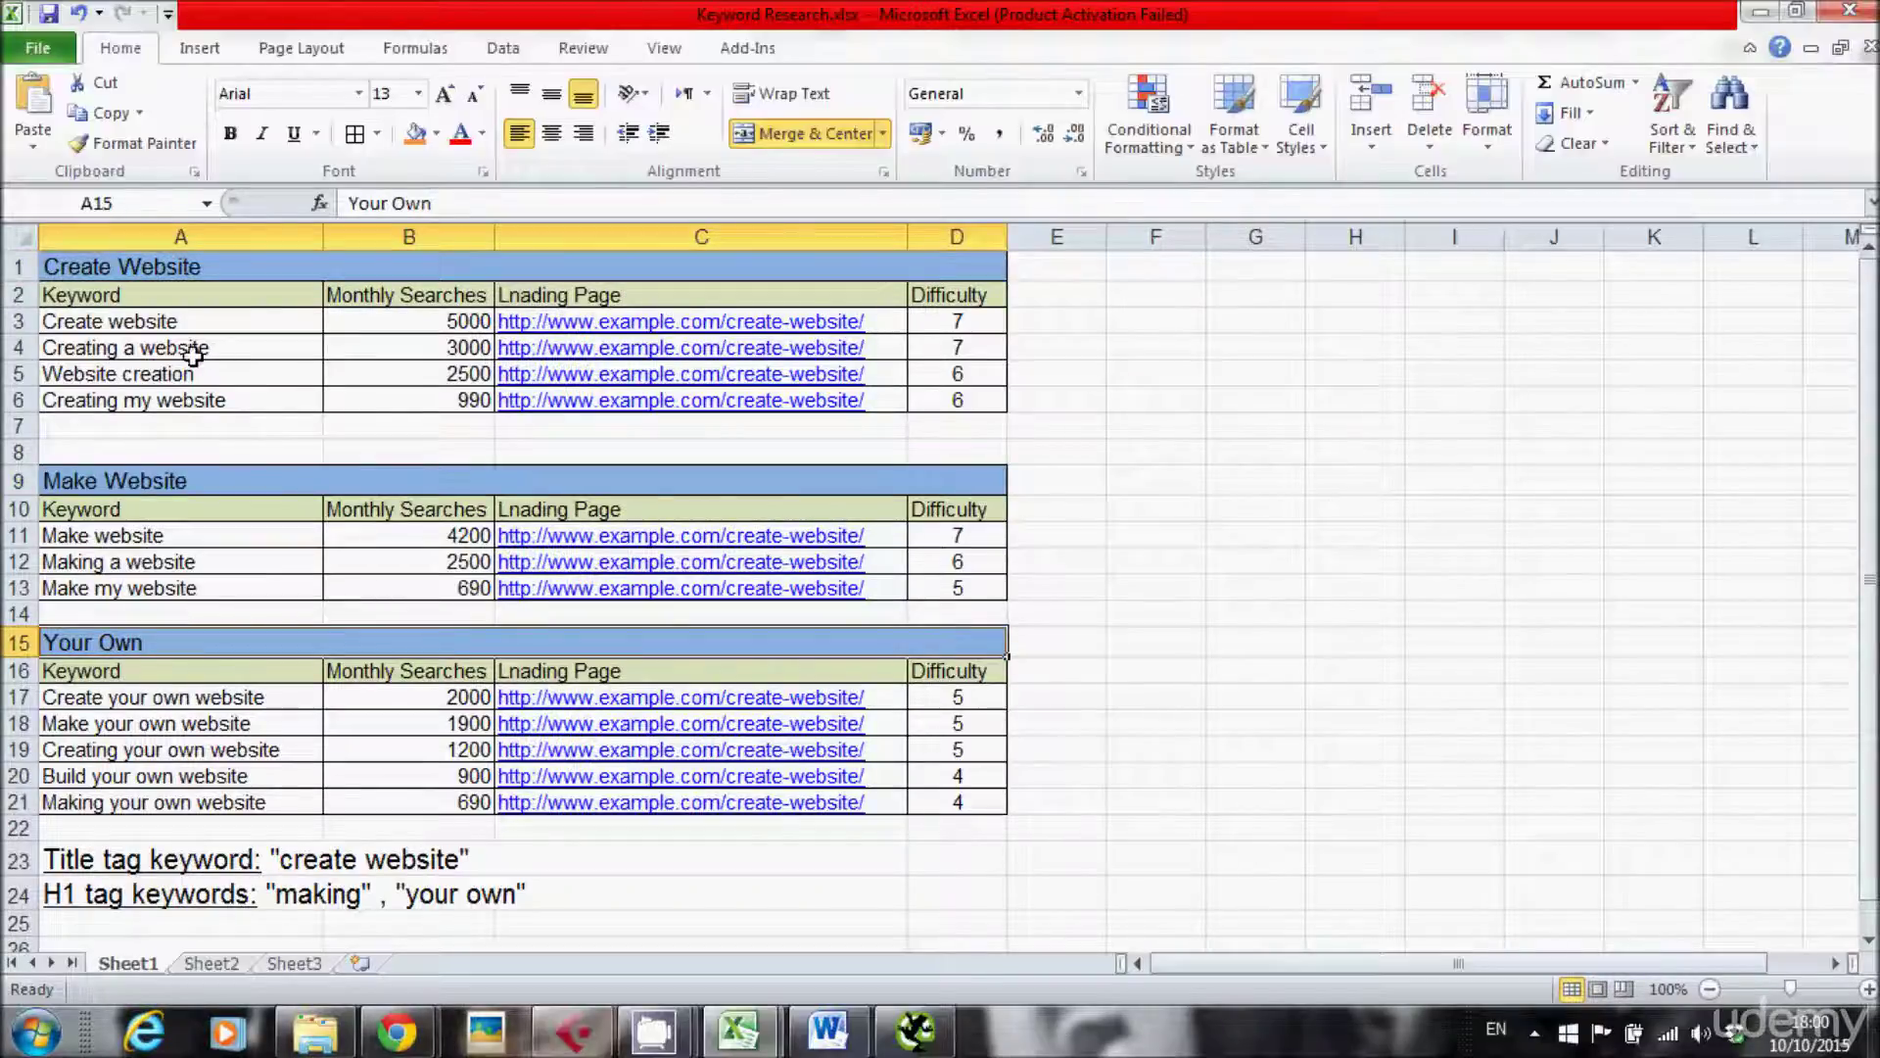
pyautogui.click(231, 330)
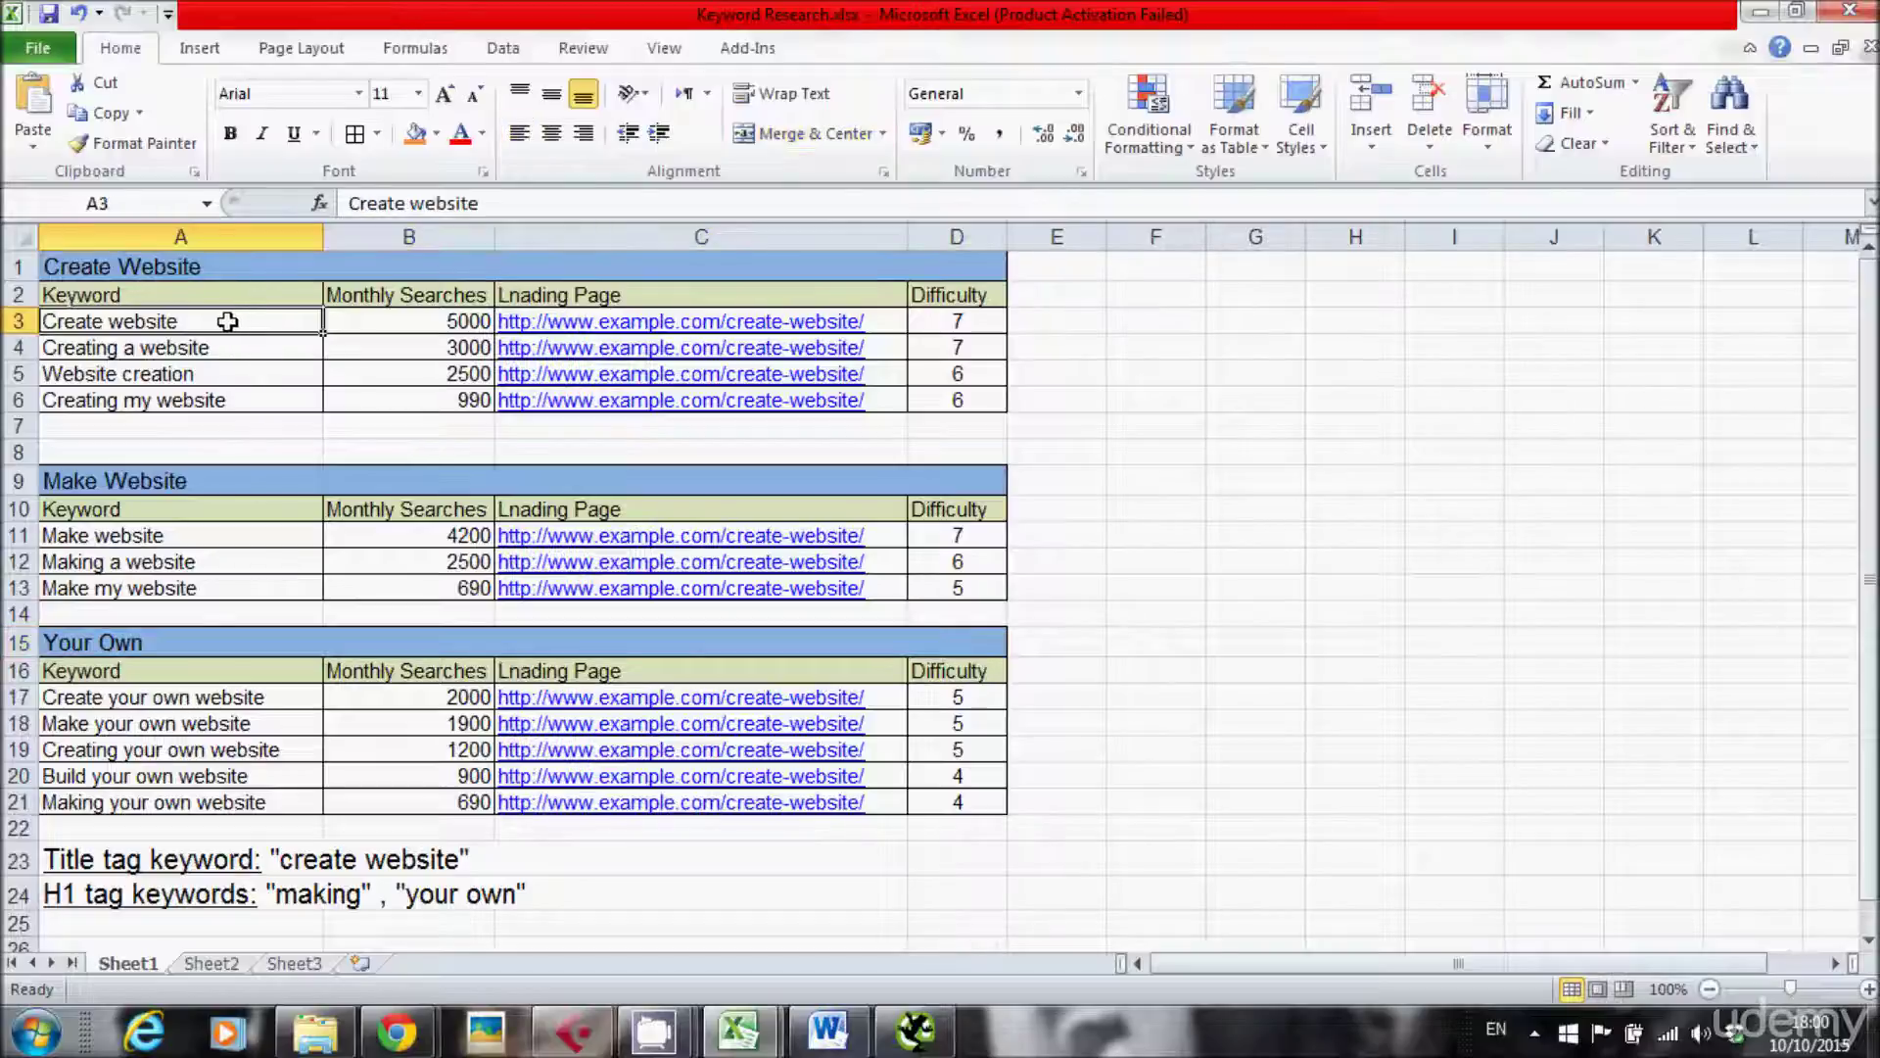
pyautogui.click(220, 346)
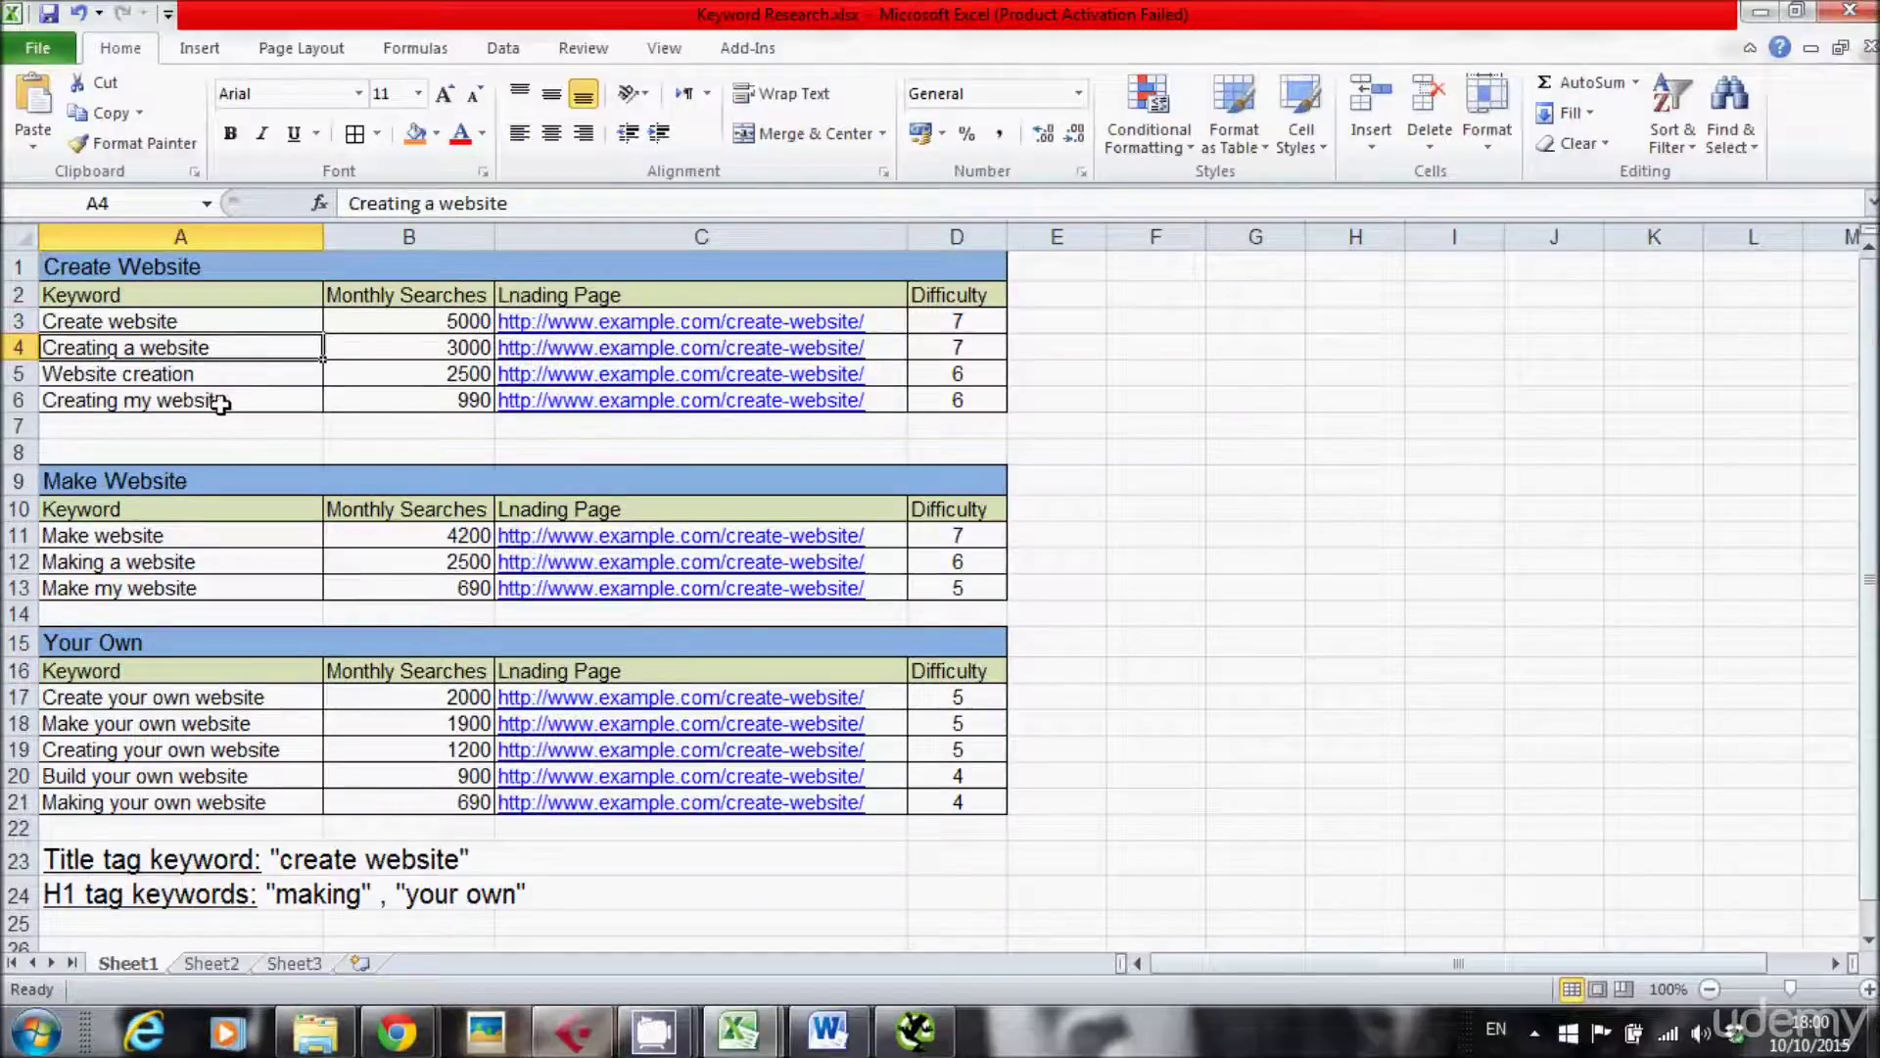
pyautogui.click(217, 401)
pyautogui.click(218, 372)
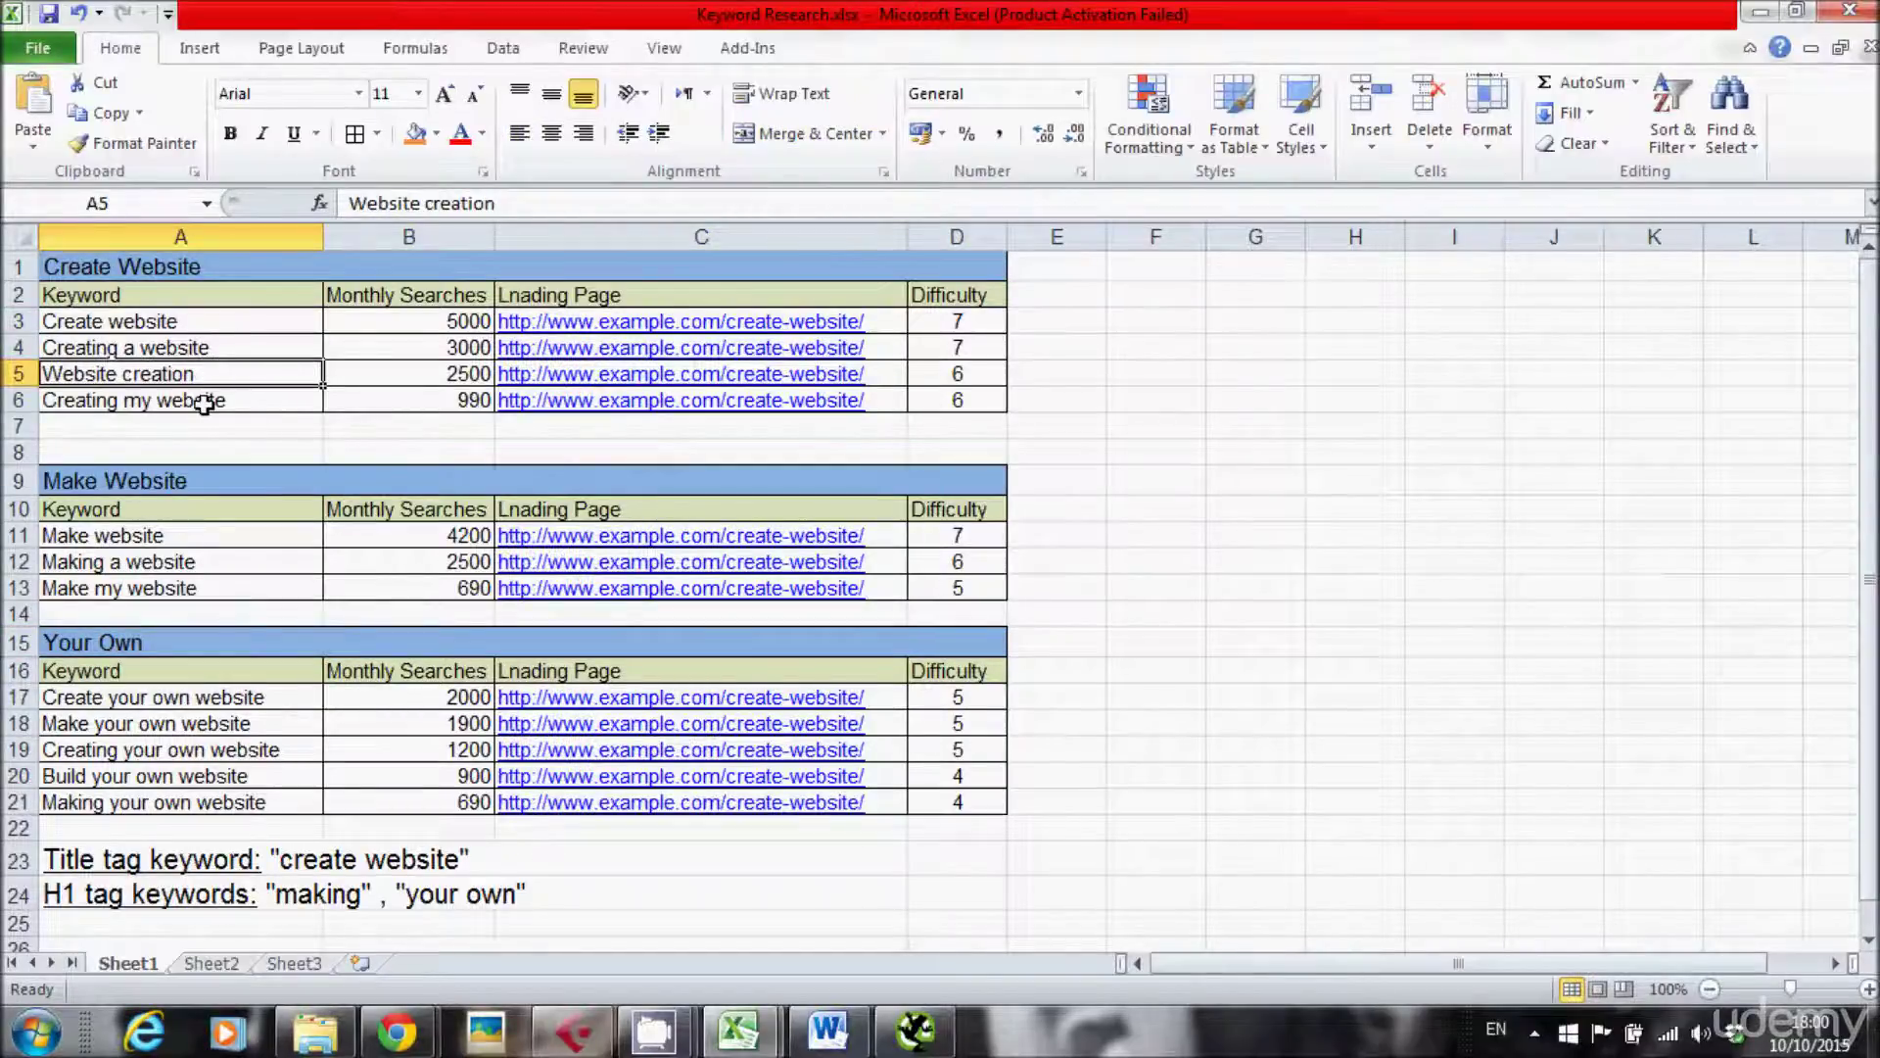
pyautogui.click(181, 536)
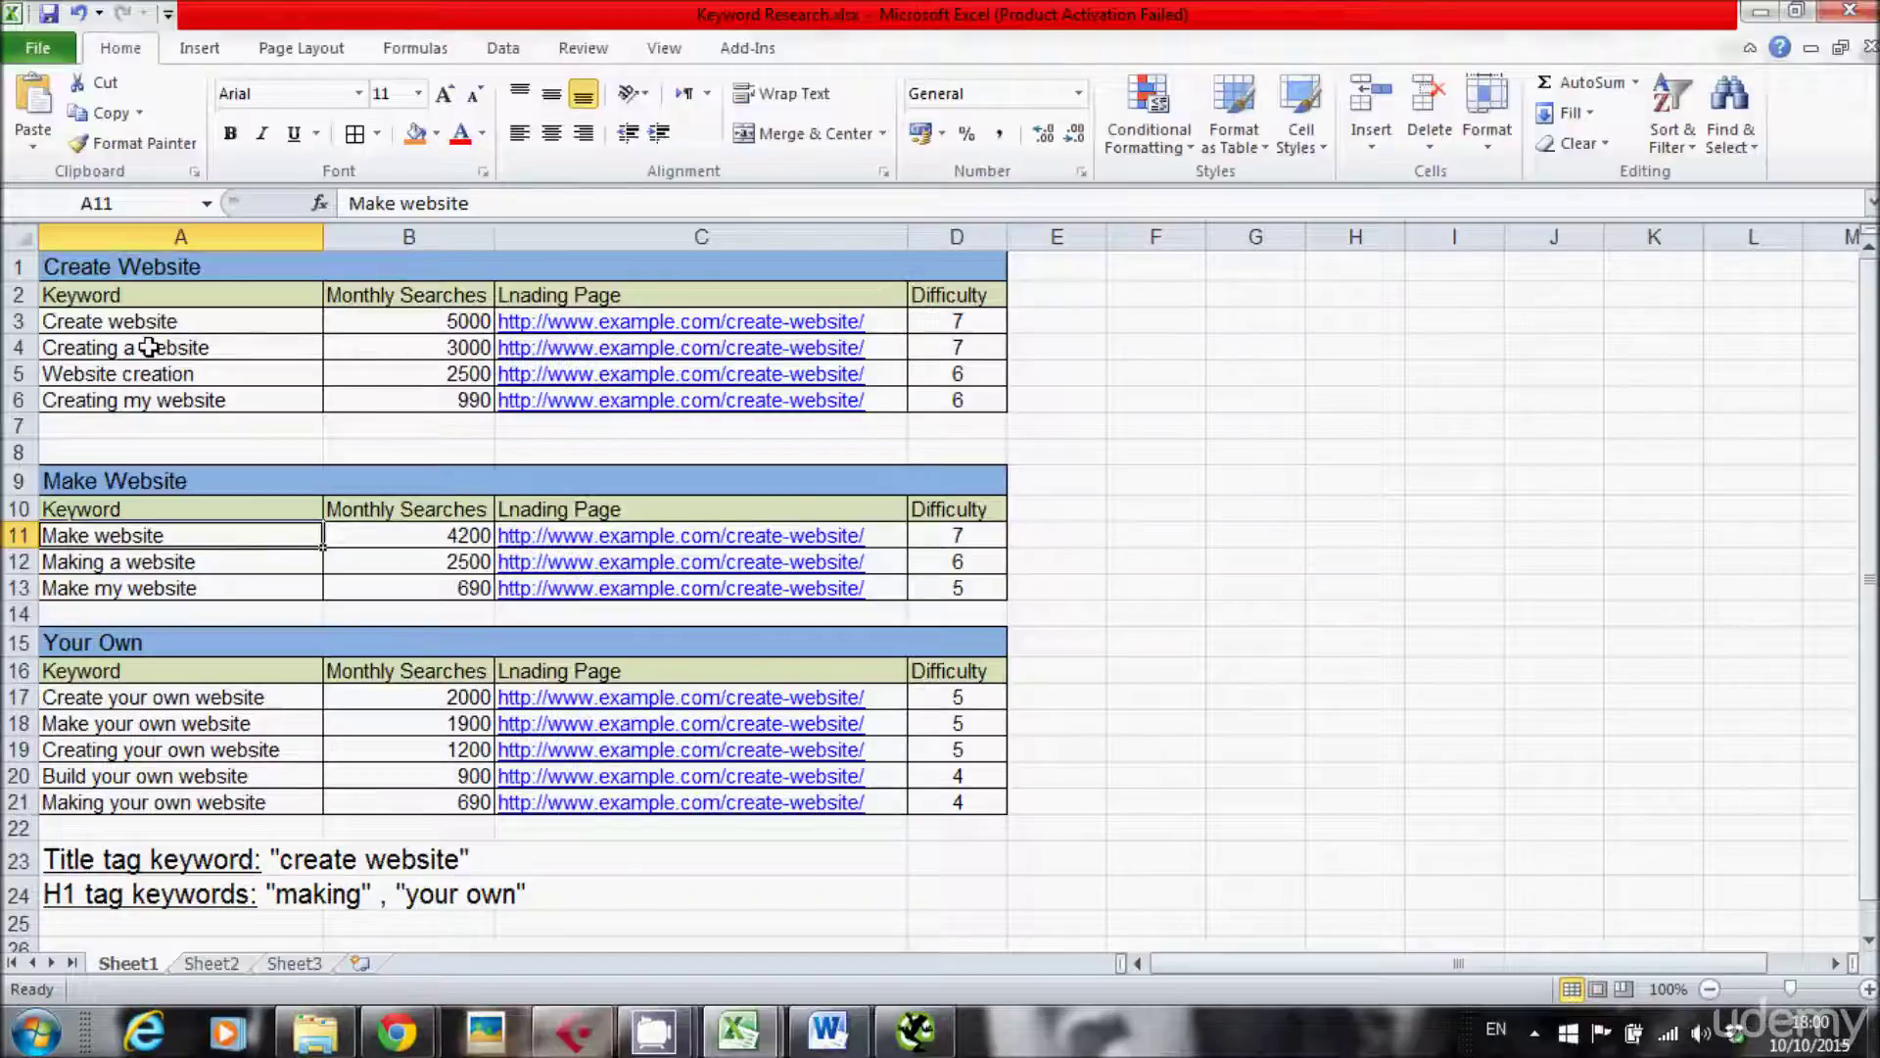
pyautogui.click(170, 639)
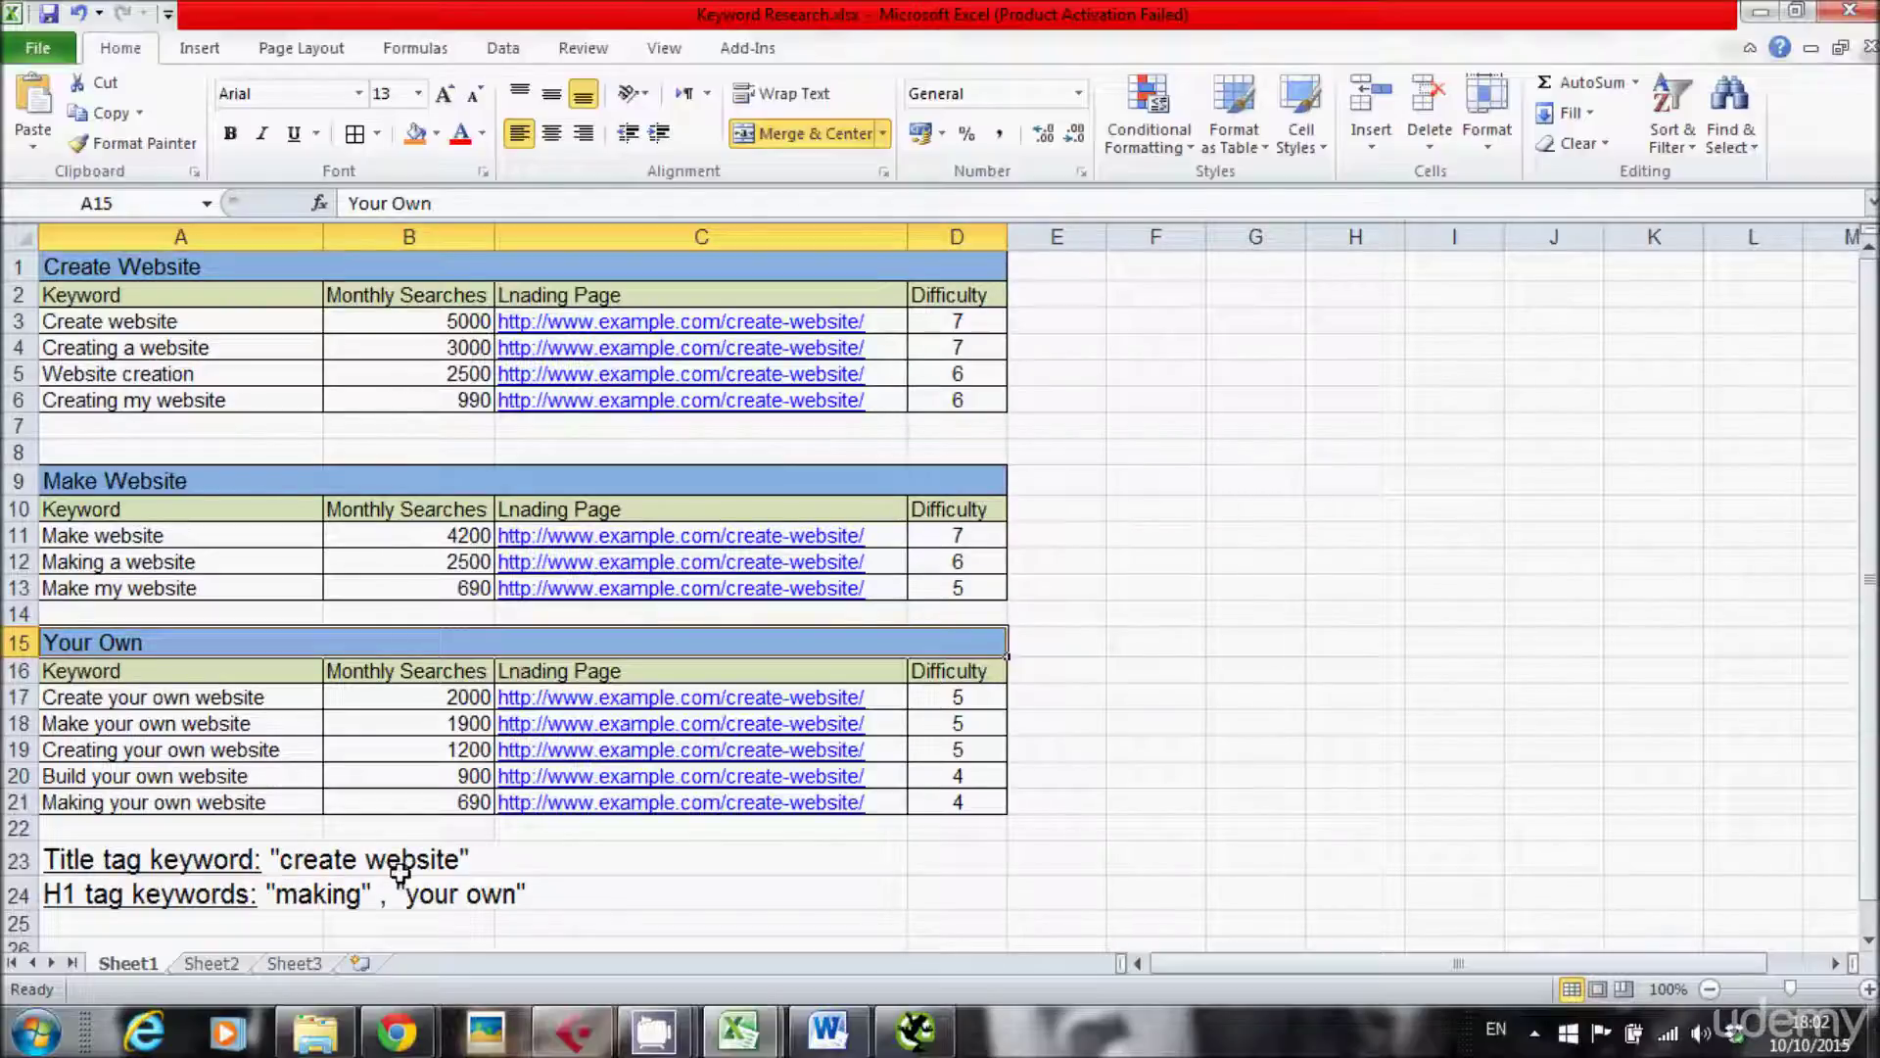
pyautogui.click(413, 312)
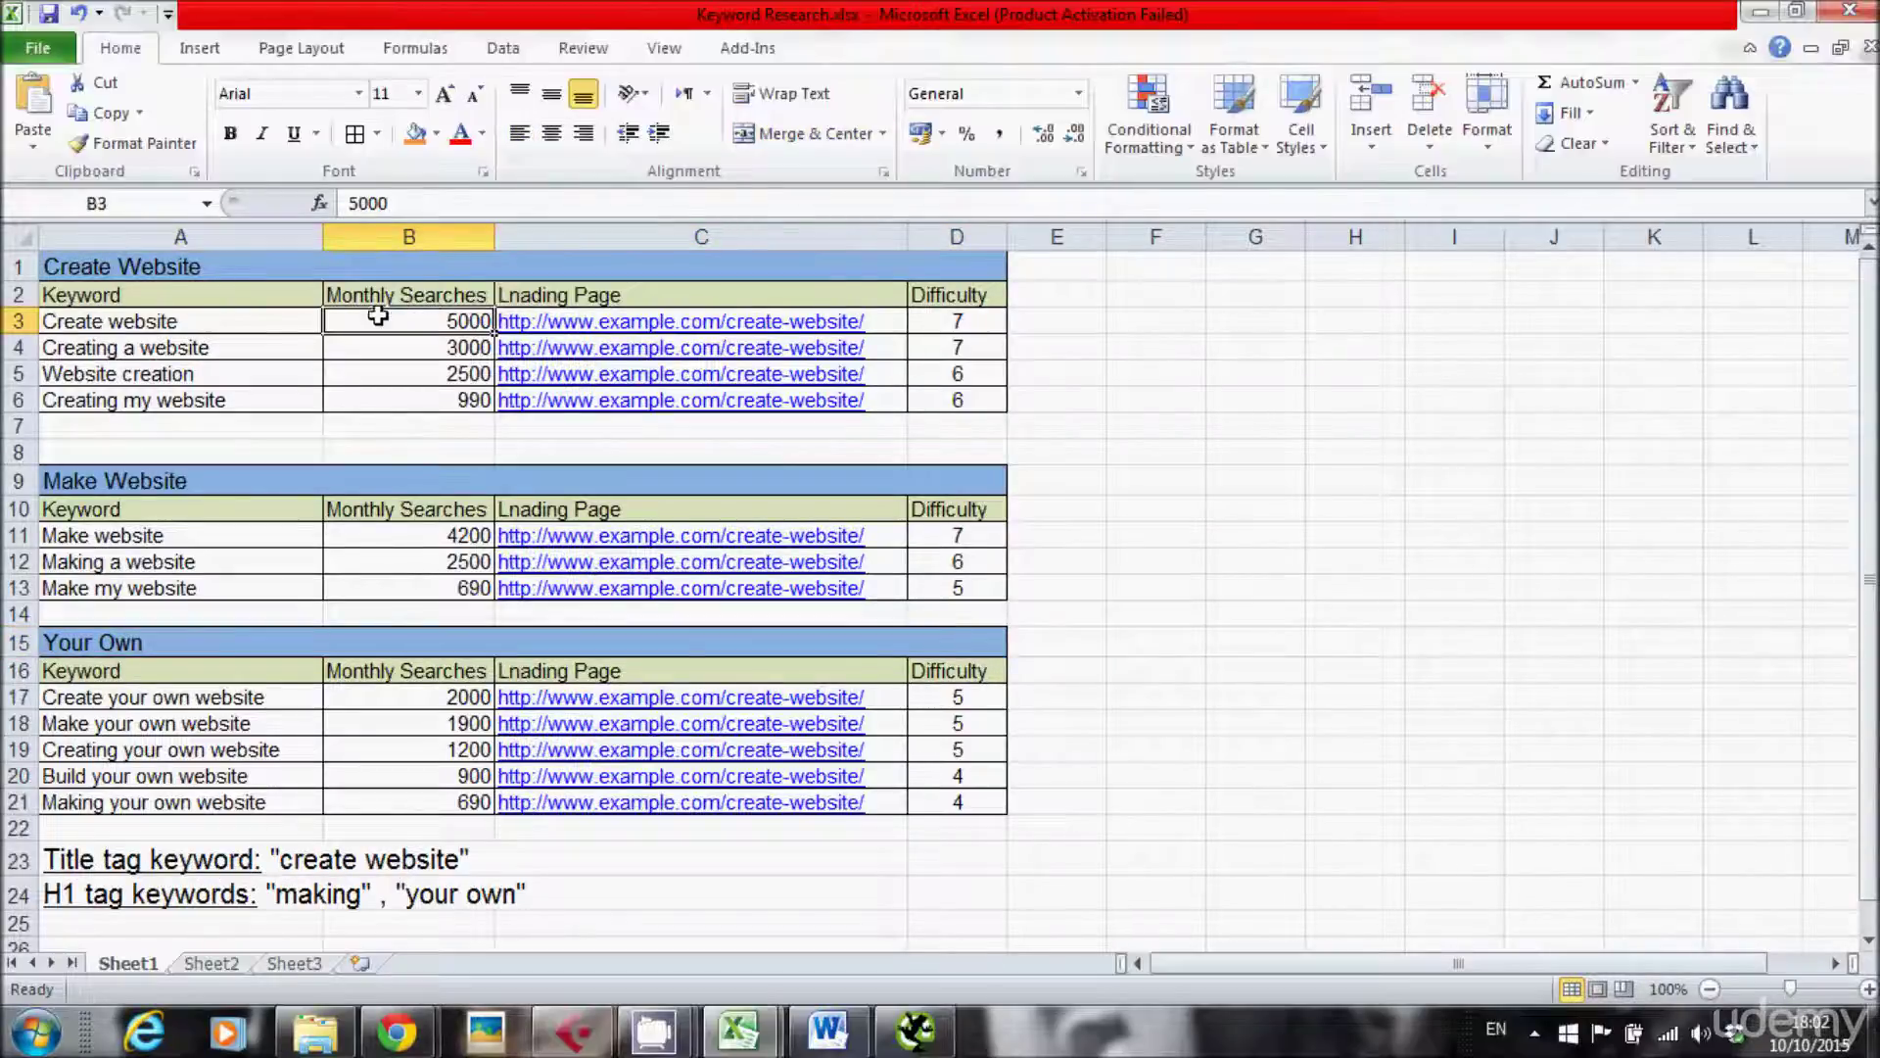
pyautogui.click(199, 318)
pyautogui.click(387, 322)
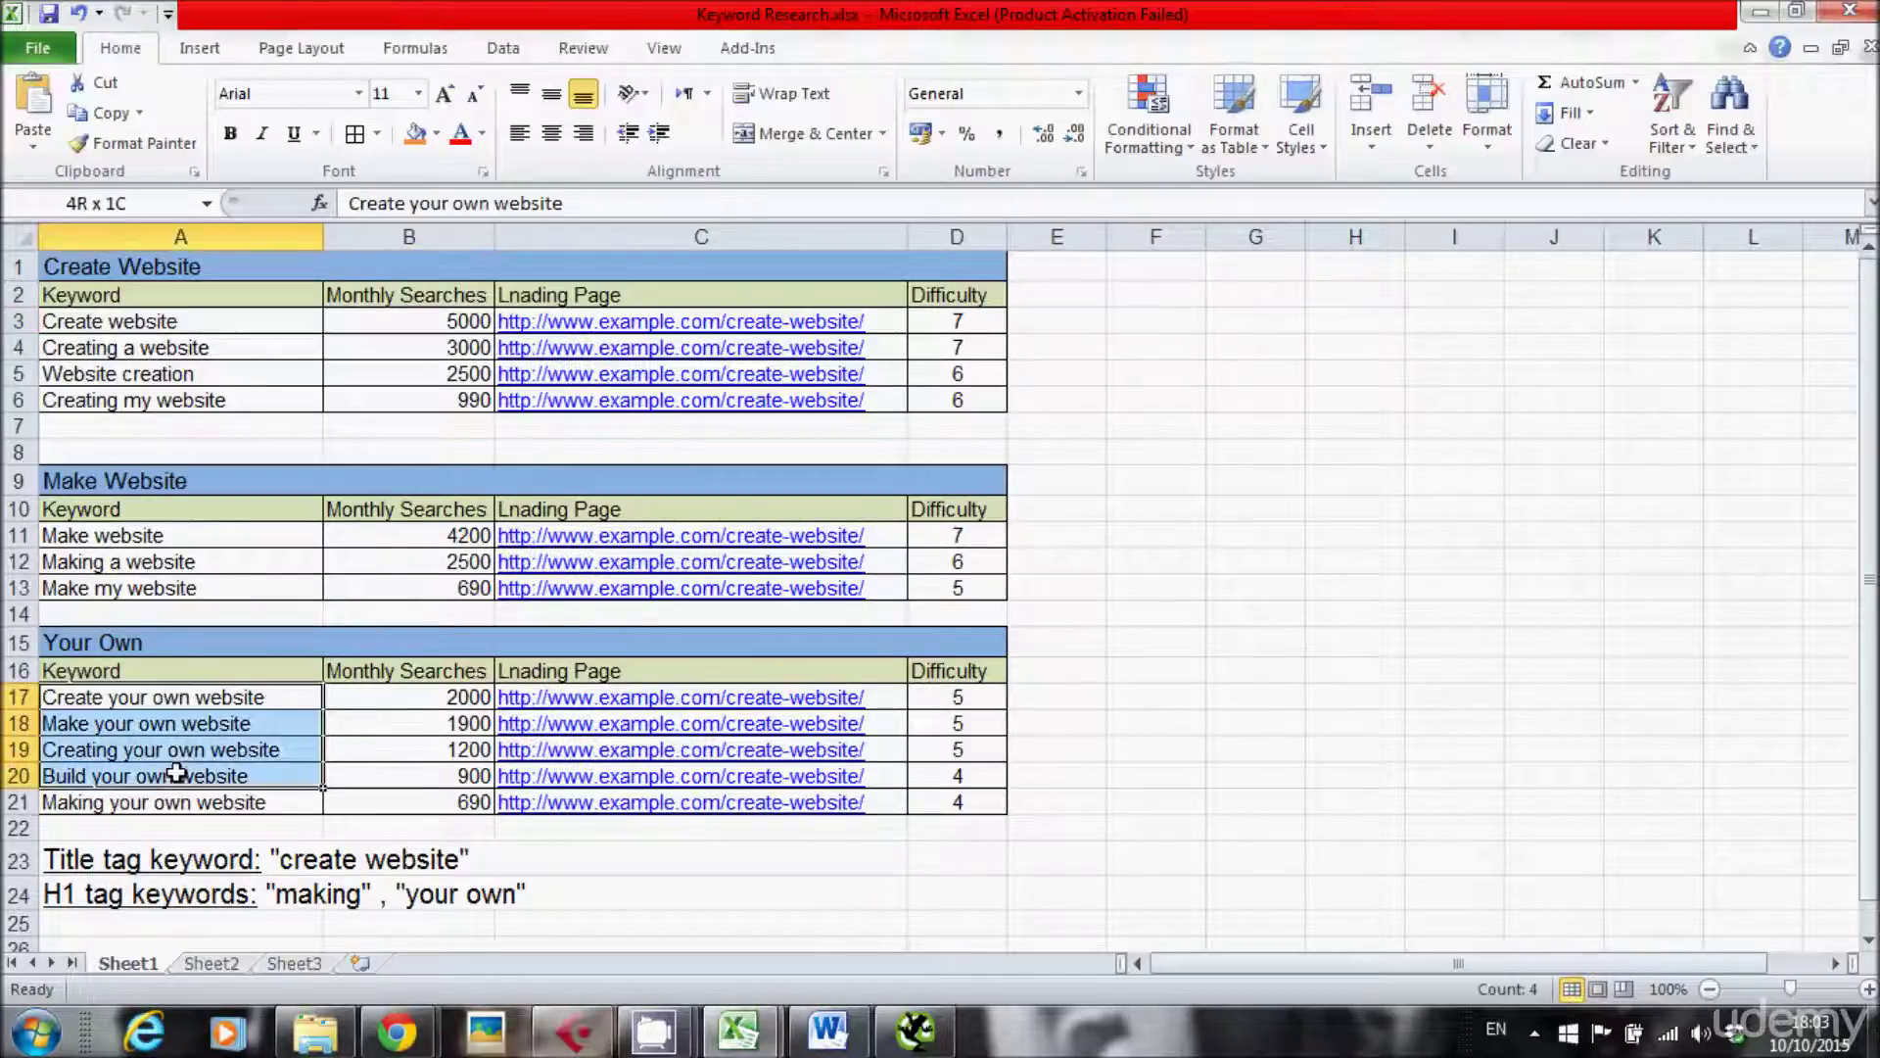
pyautogui.moveTo(176, 774); pyautogui.dragTo(168, 798)
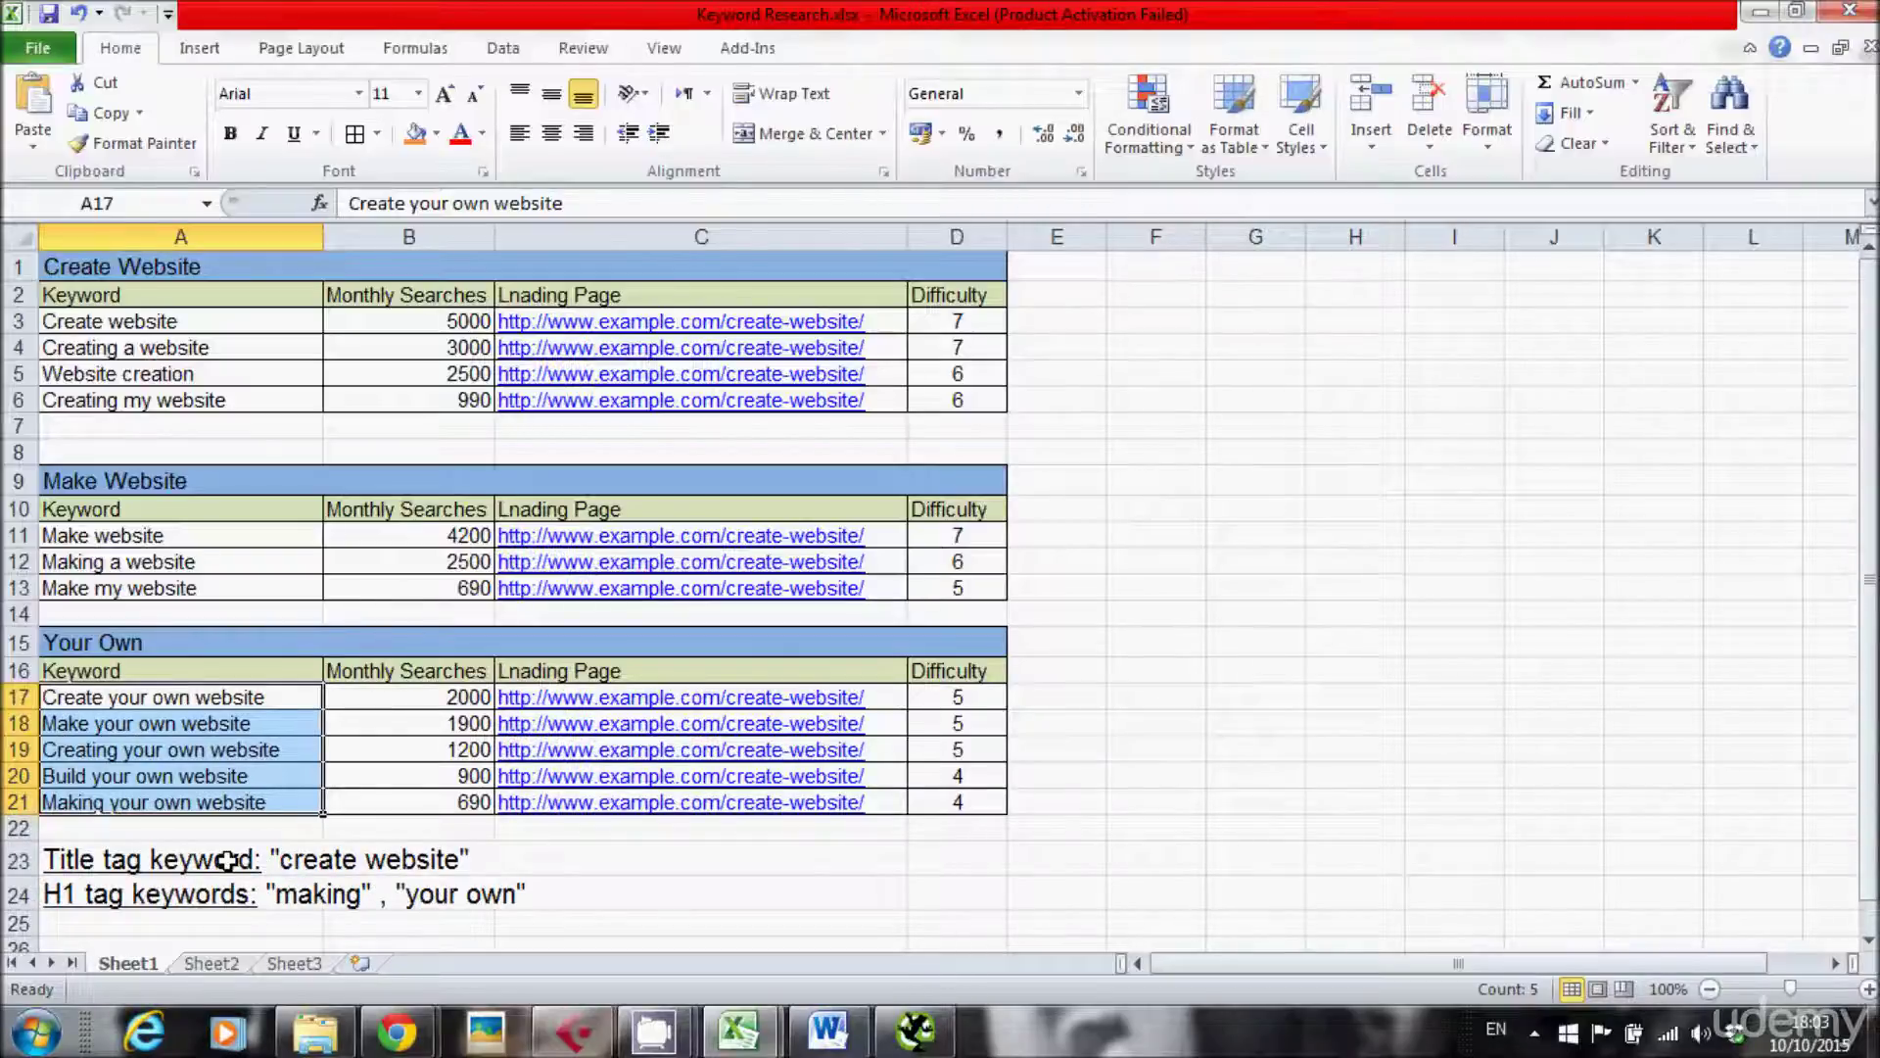
pyautogui.click(110, 859)
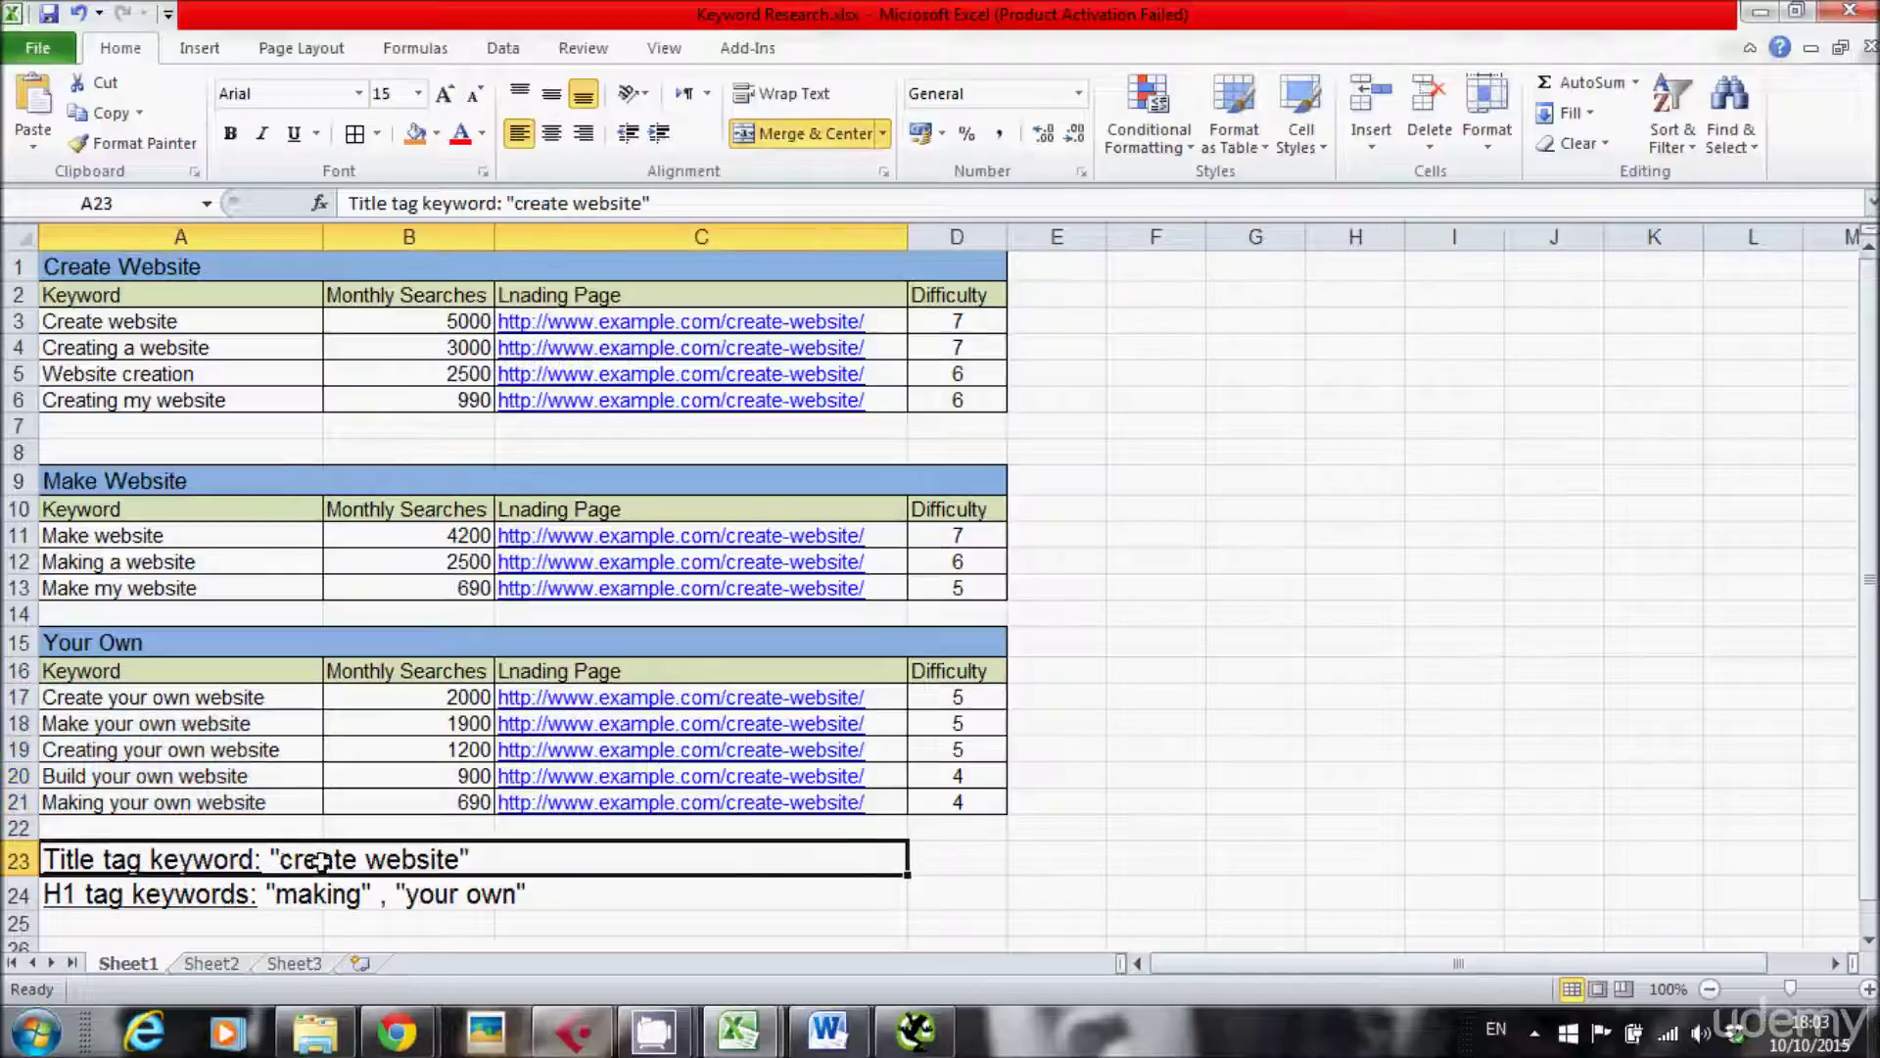
pyautogui.click(128, 899)
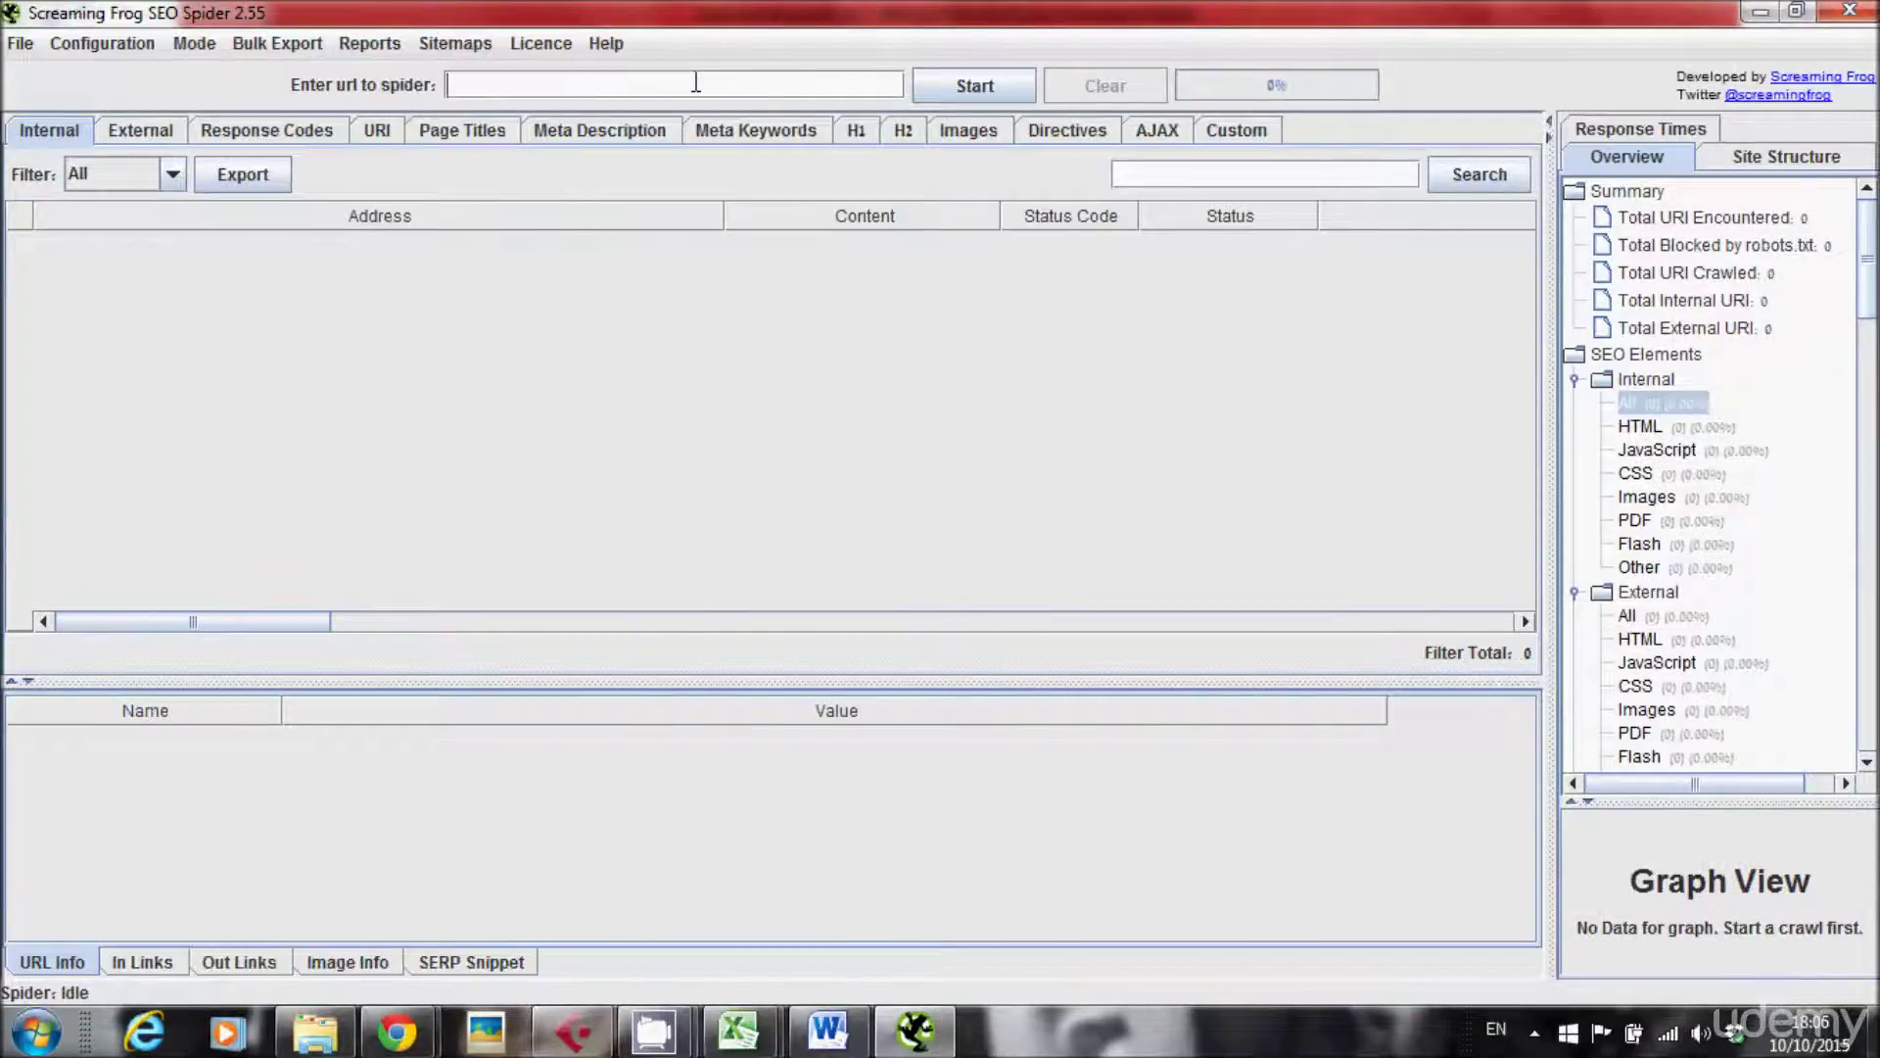
# Crawl kindlyconvert.com (63 URIs) and filter the Internal list to its 10 HTML pages
pyautogui.write('kindlyconvert.com')
pyautogui.press('Return')
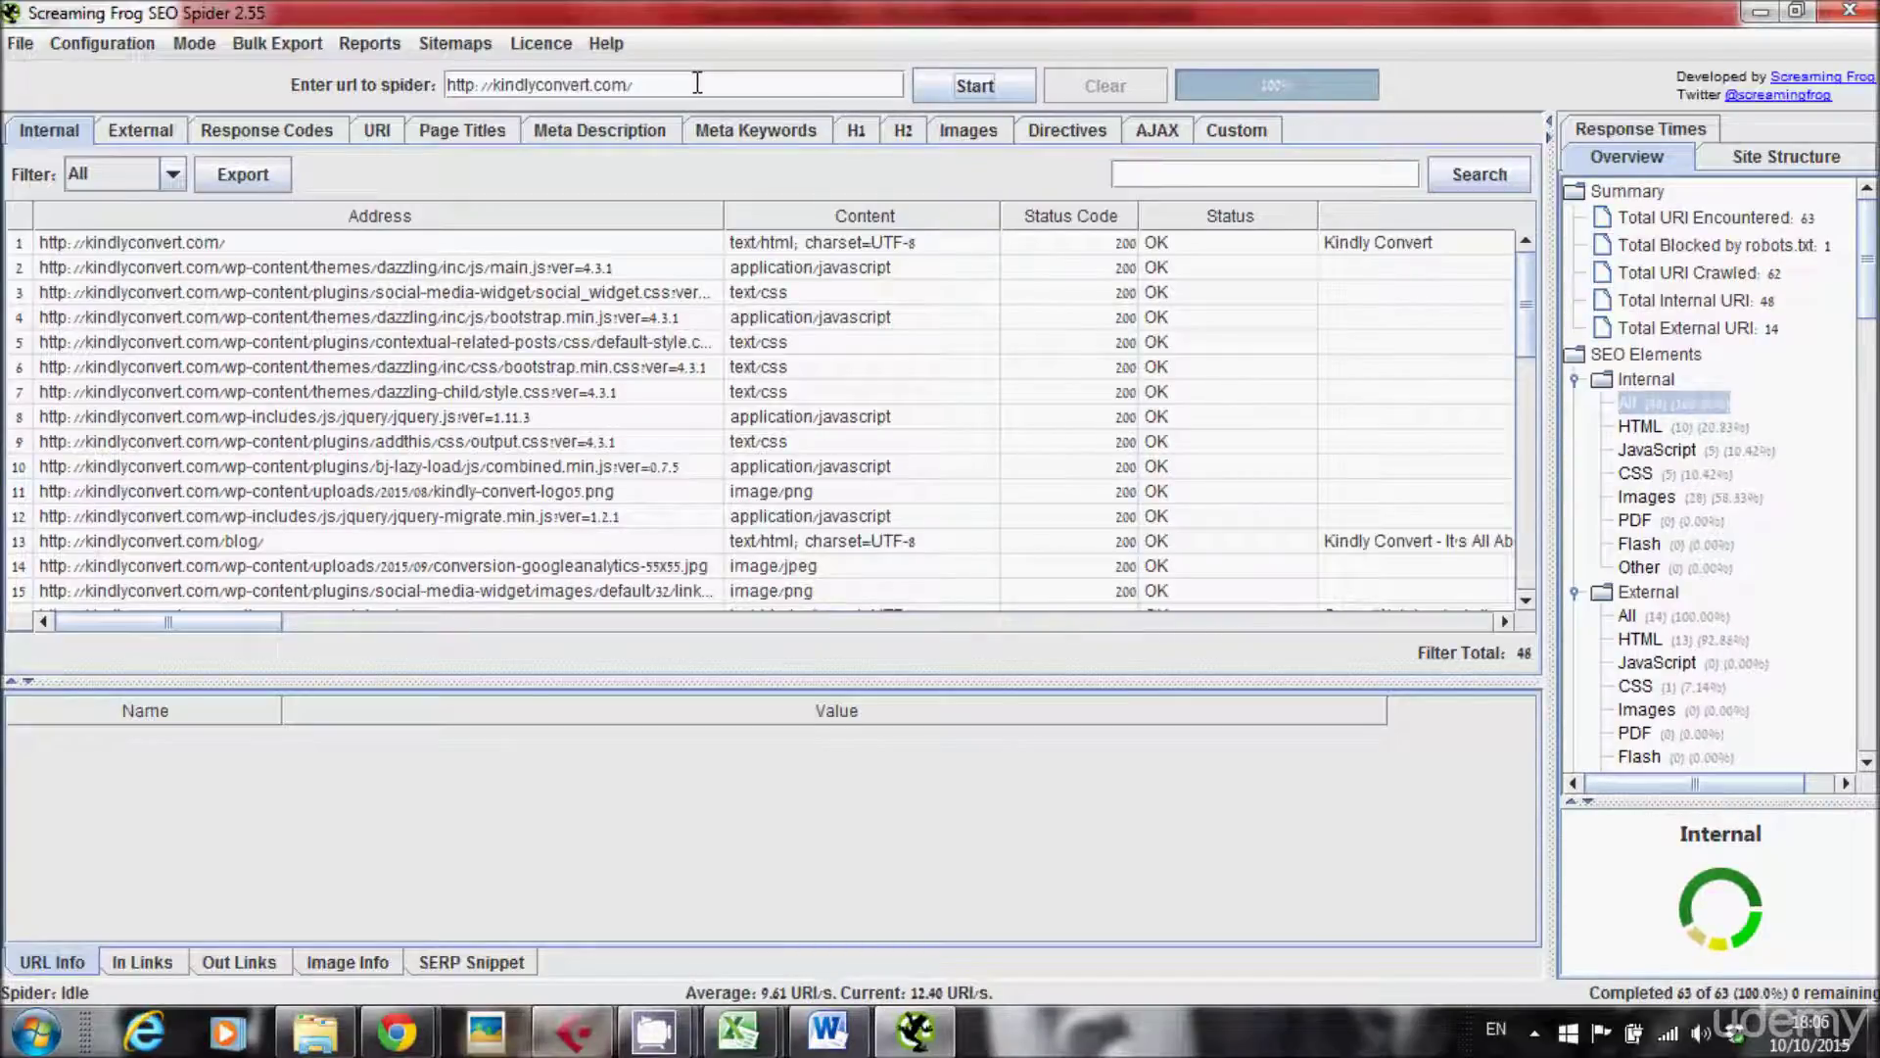
pyautogui.click(171, 176)
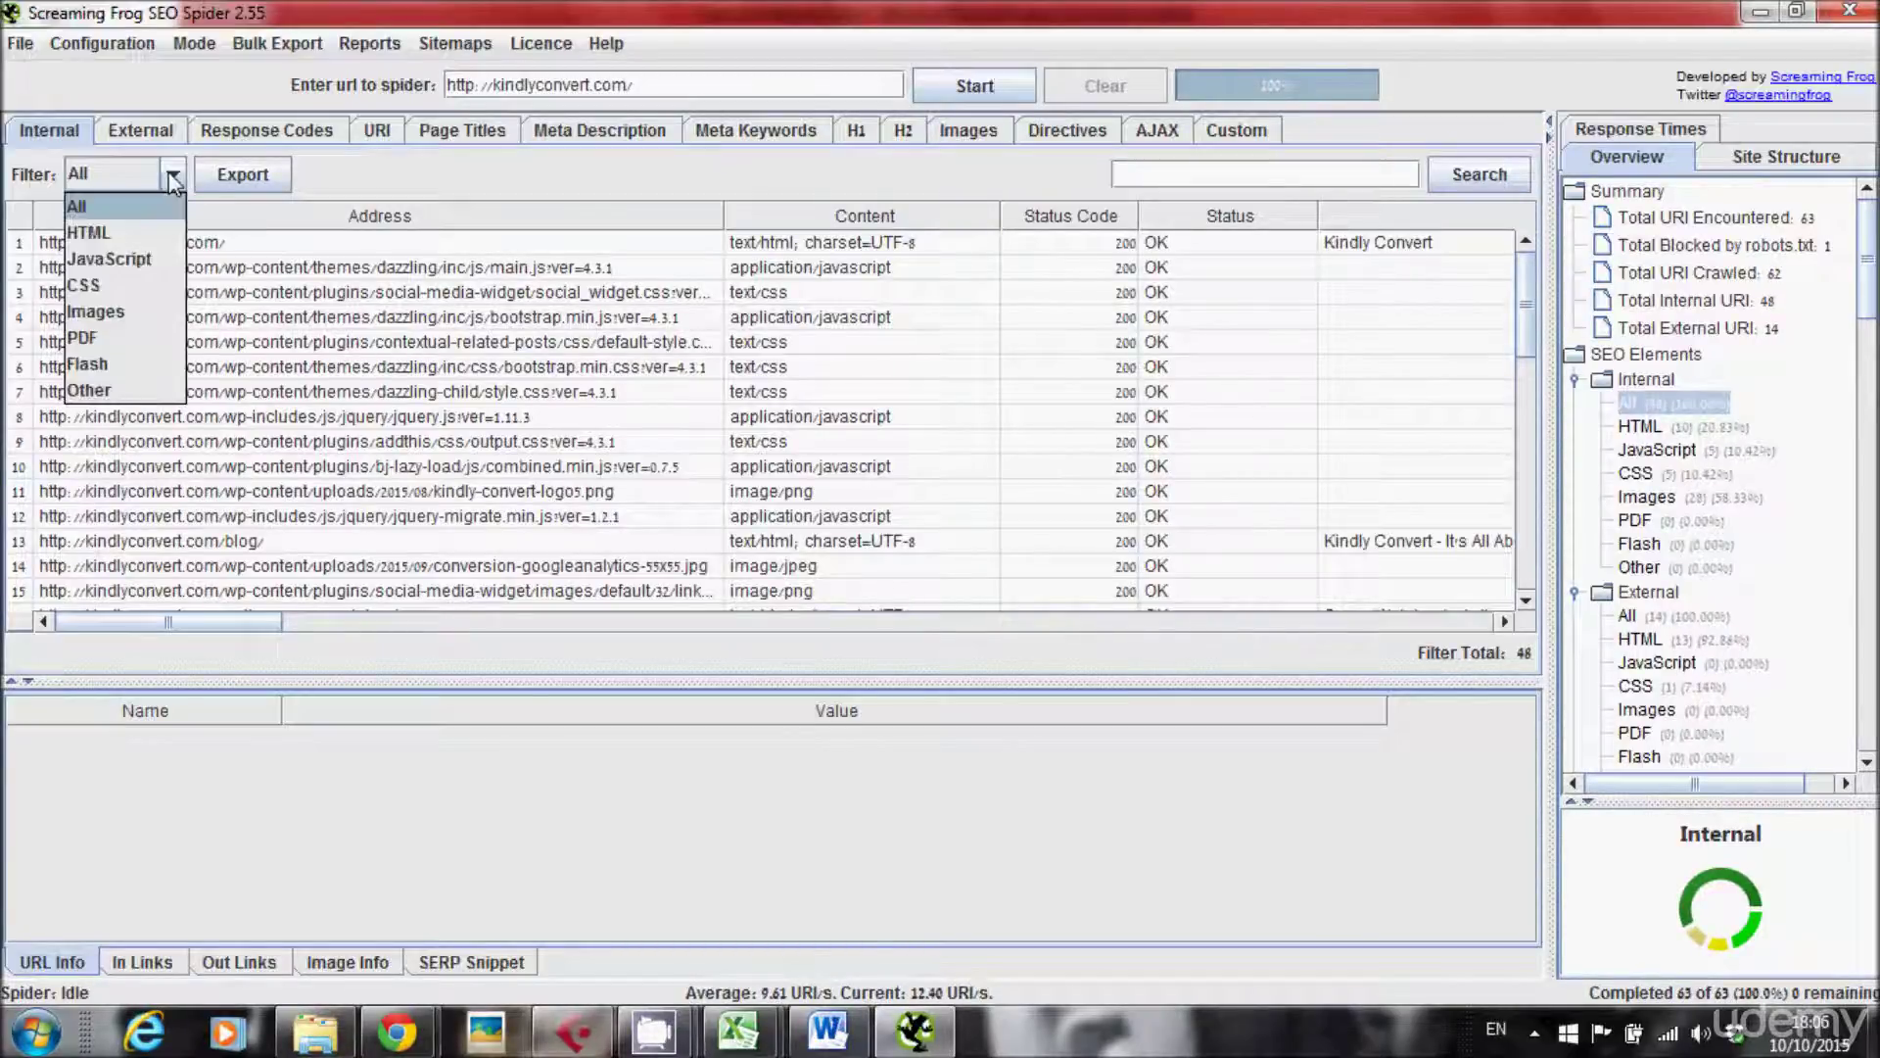
pyautogui.click(113, 234)
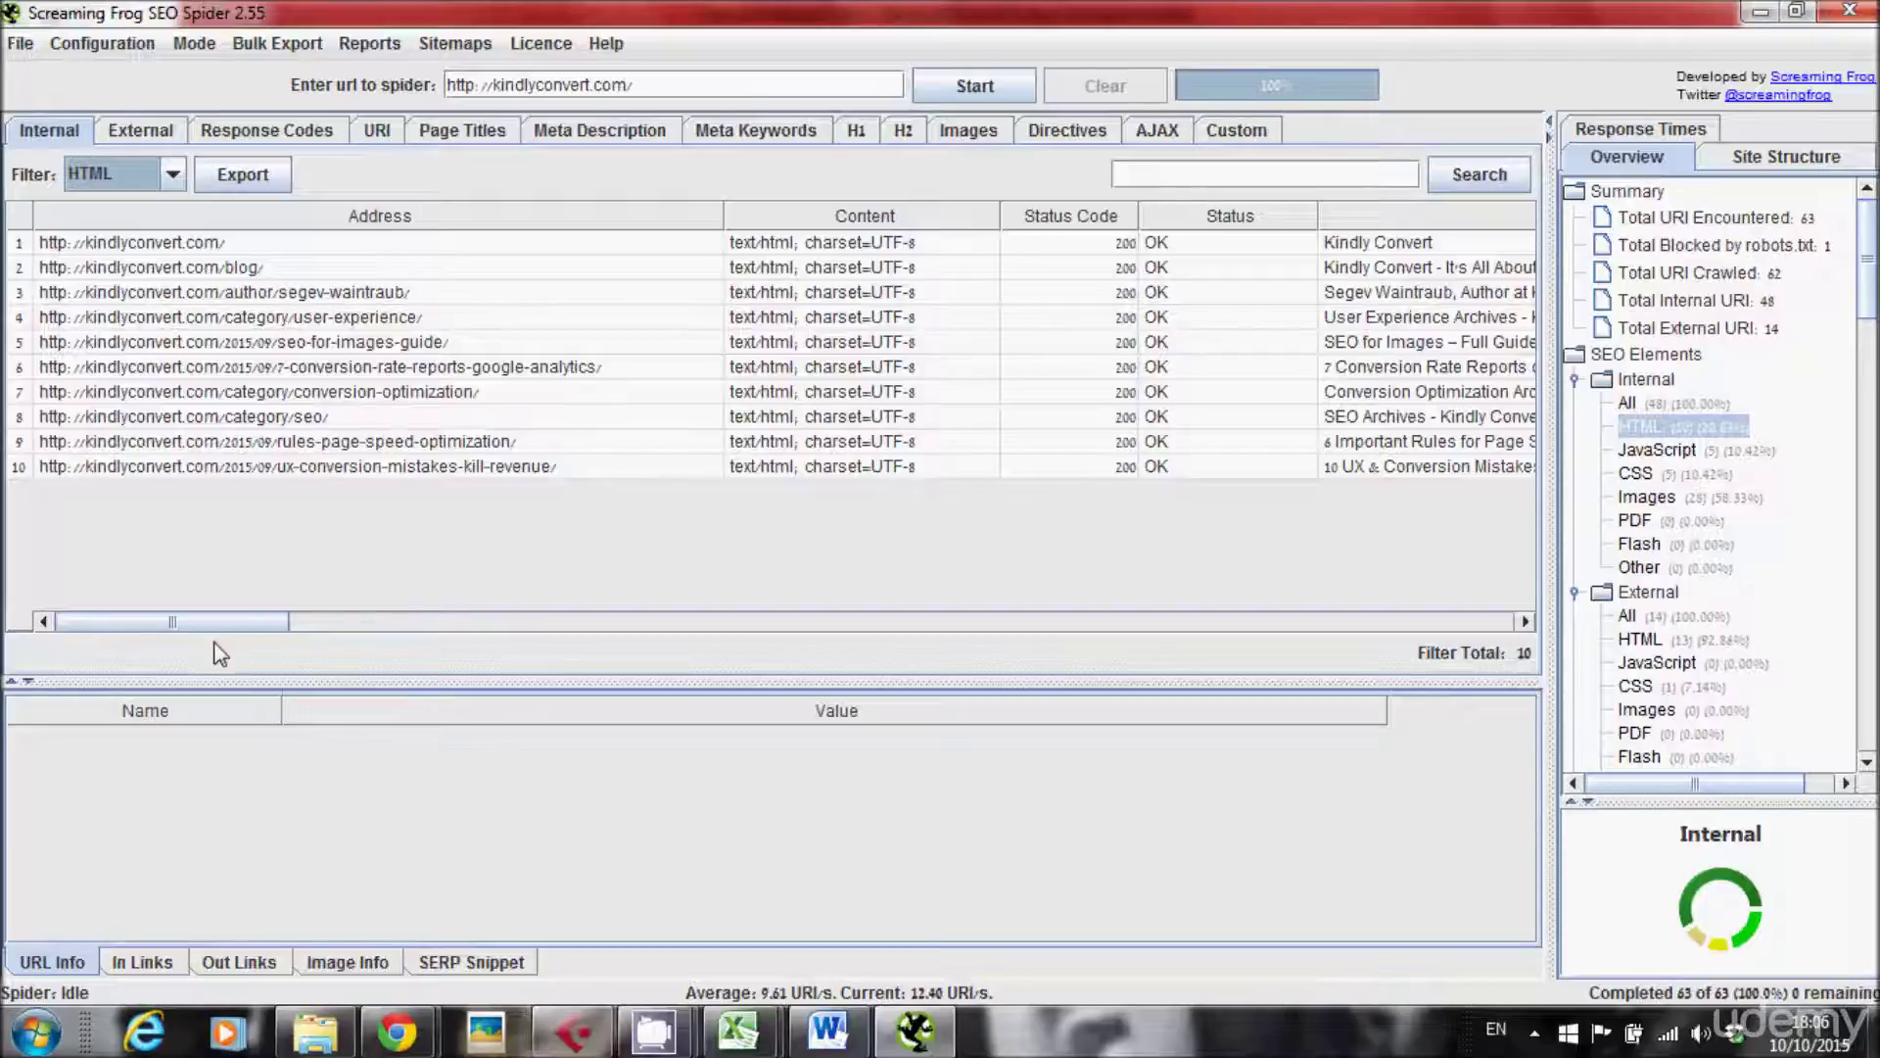
# Scroll the results table right to the H1-1 column, showing "Kindly Convert" for the homepage
pyautogui.moveTo(179, 630); pyautogui.dragTo(643, 623)
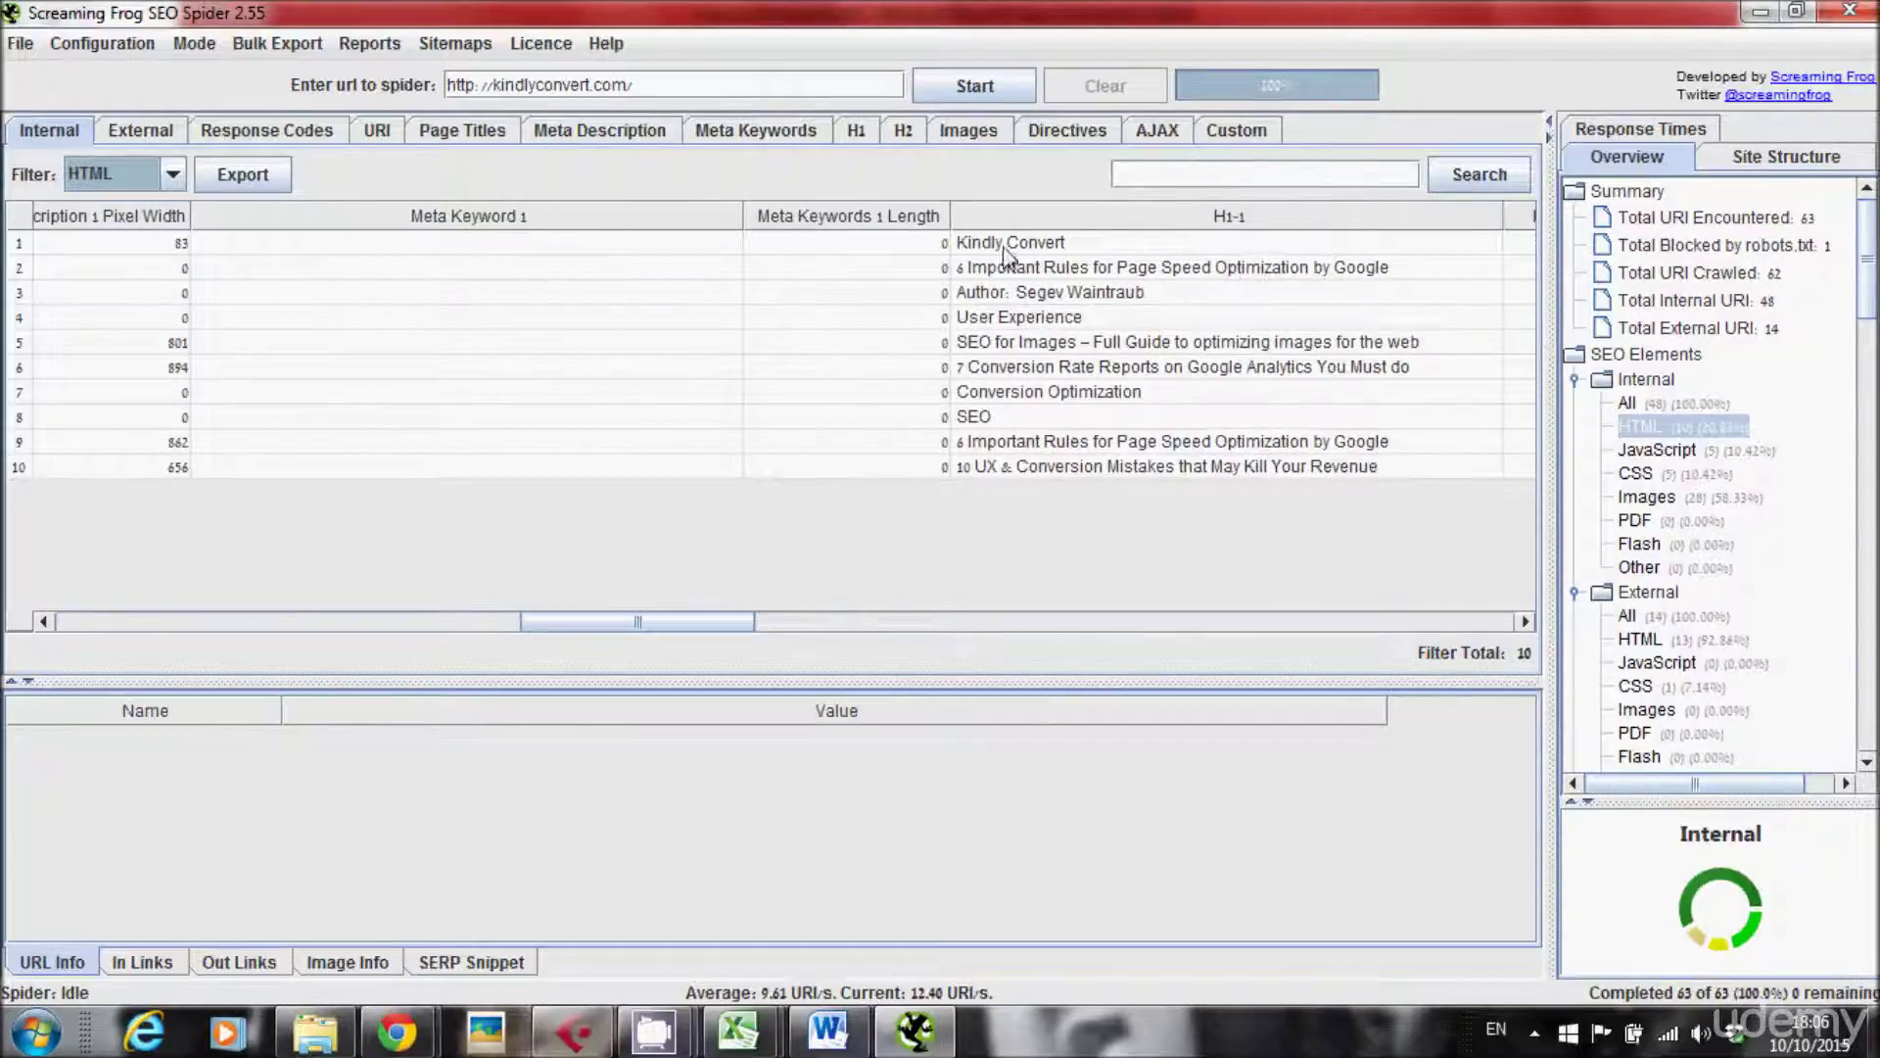